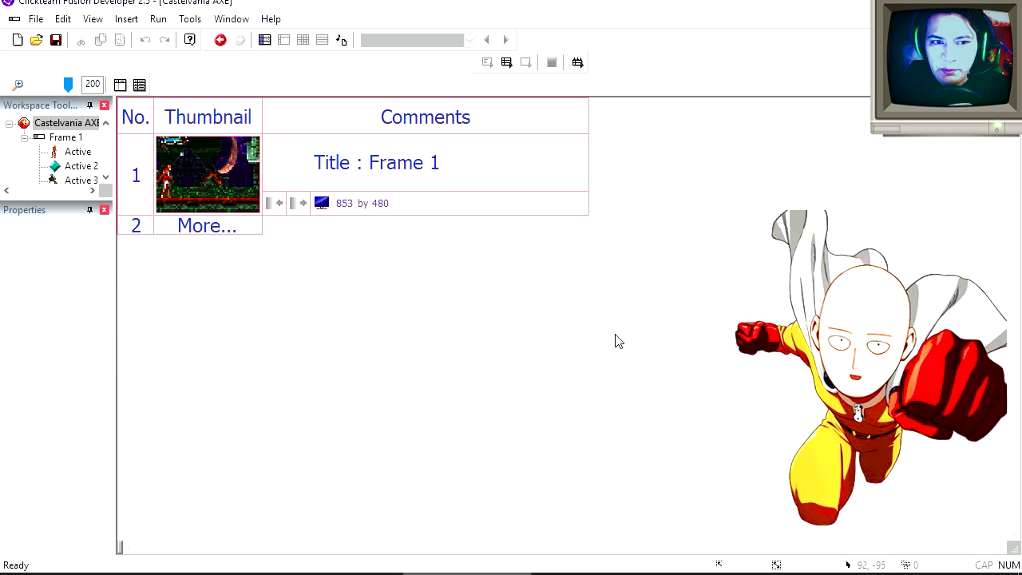
Test-play the demo, throwing axes while walking right, then close the game window.
{"action": "key", "text": "F8"}
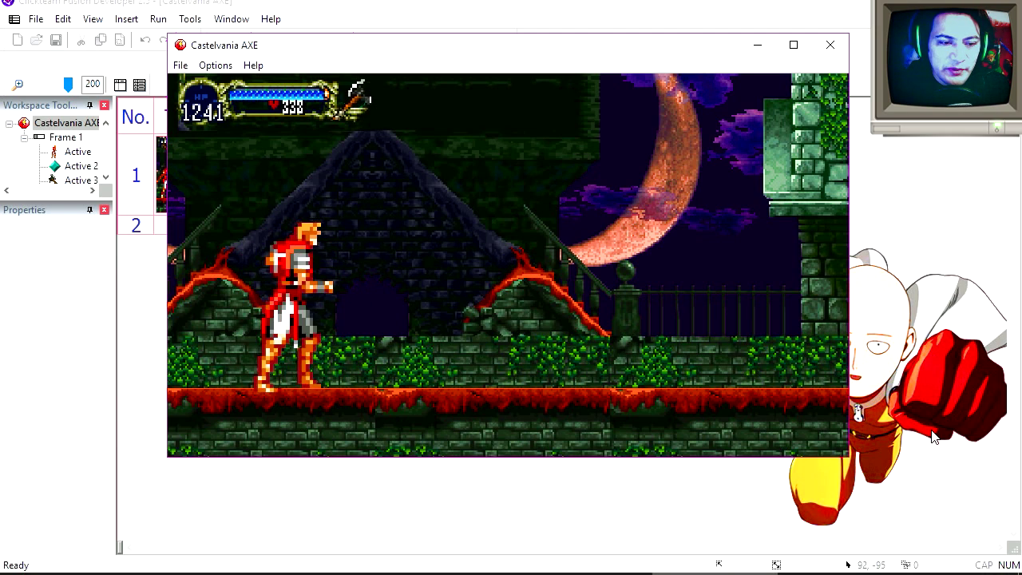
{"action": "key", "text": "x"}
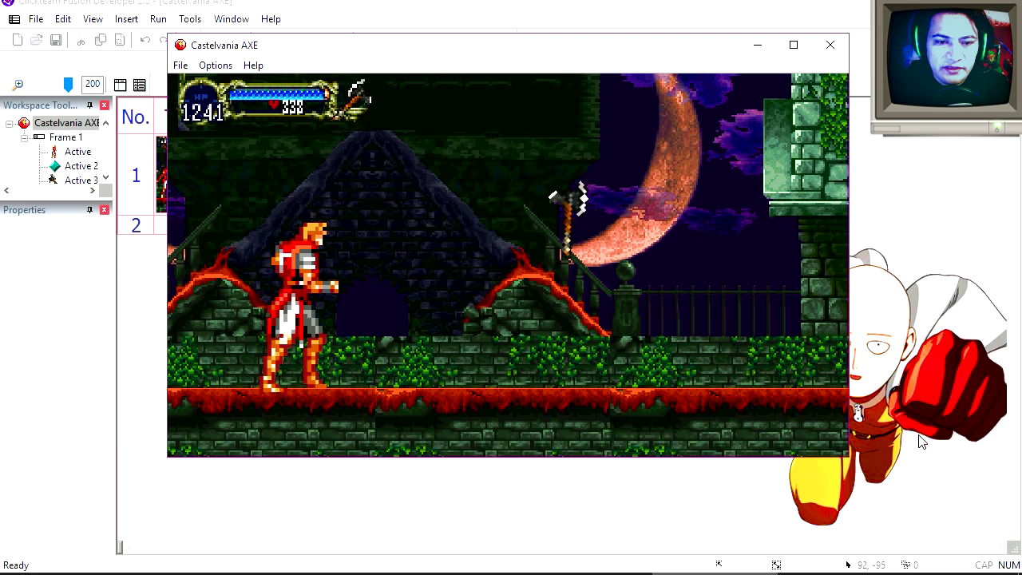
{"action": "key", "text": "Right"}
{"action": "key", "text": "x"}
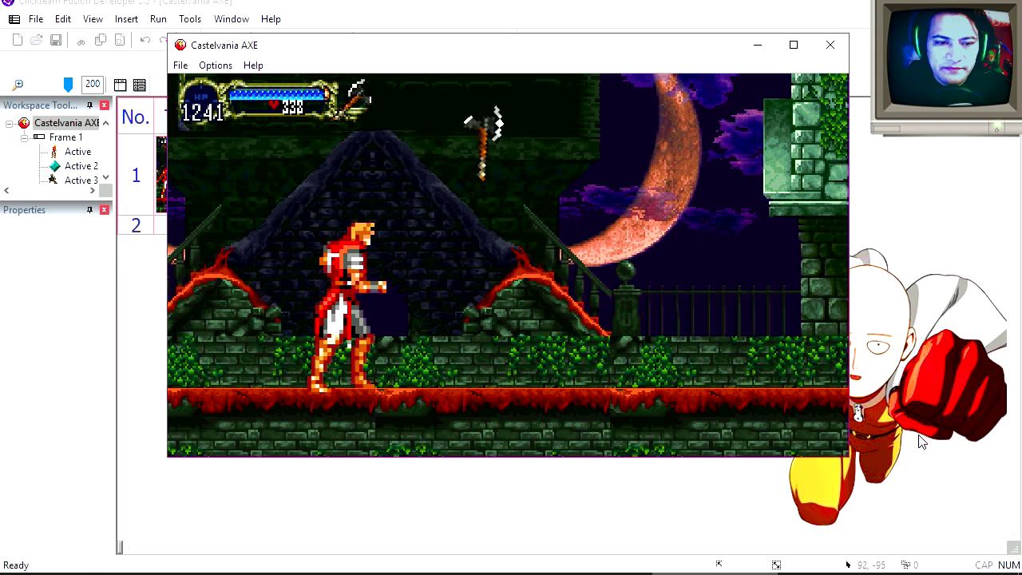
{"action": "key", "text": "Right"}
{"action": "key", "text": "x"}
{"action": "key", "text": "Right"}
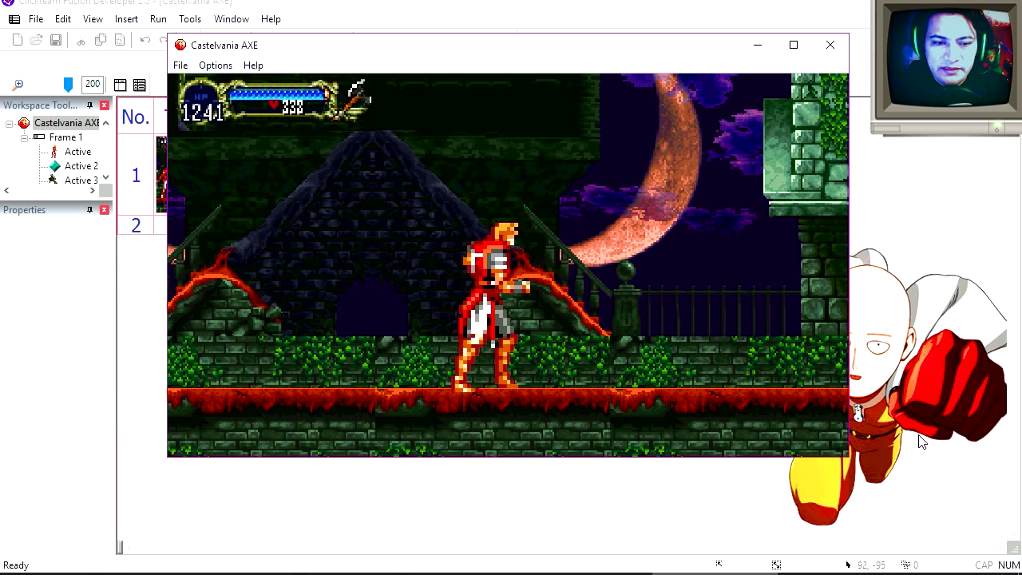
{"action": "key", "text": "x"}
{"action": "key", "text": "x"}
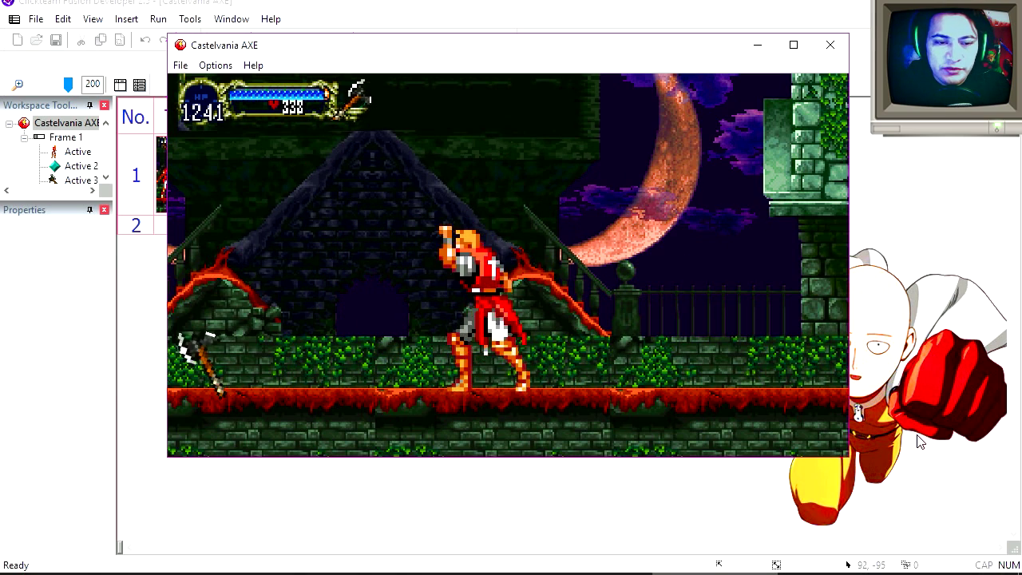
{"action": "key", "text": "alt+F4"}
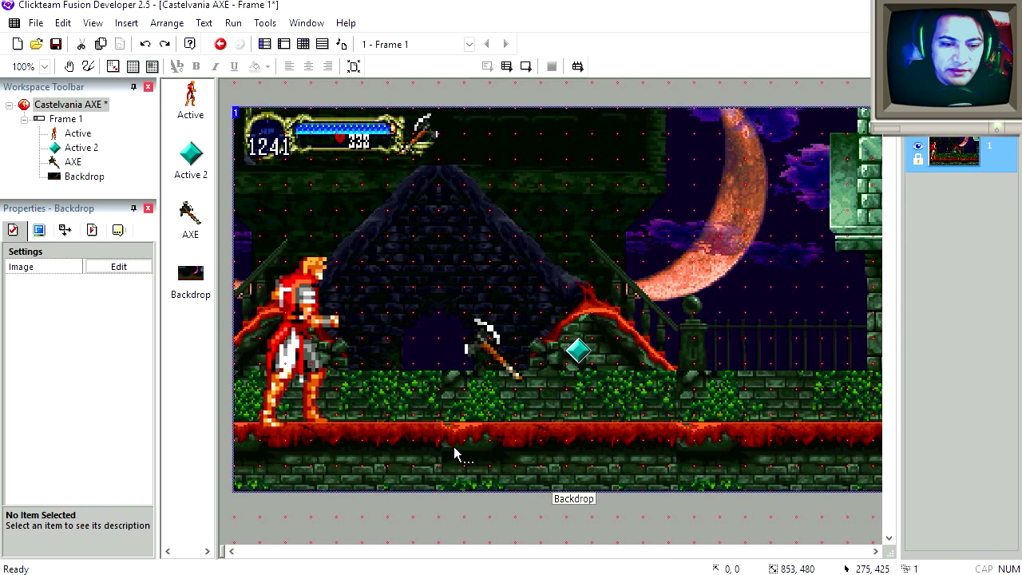
Move the castle backdrop up and the hero right, then preview the Walking and Launching animations.
{"action": "left_click_drag", "start_coordinate": [524, 417], "coordinate": [524, 182]}
{"action": "left_click_drag", "start_coordinate": [329, 334], "coordinate": [430, 334]}
{"action": "double_click", "coordinate": [430, 334]}
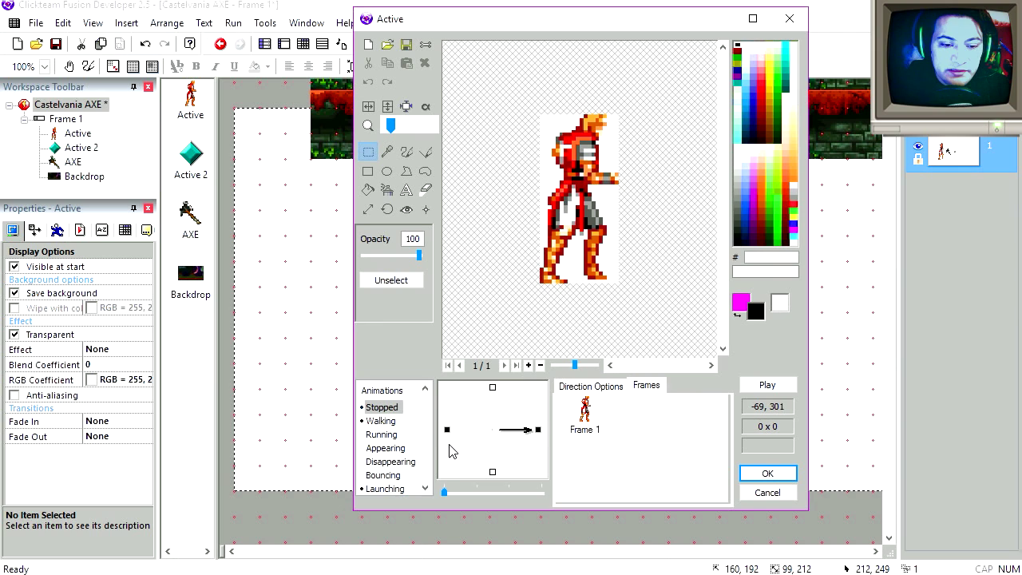
{"action": "left_click", "coordinate": [380, 421]}
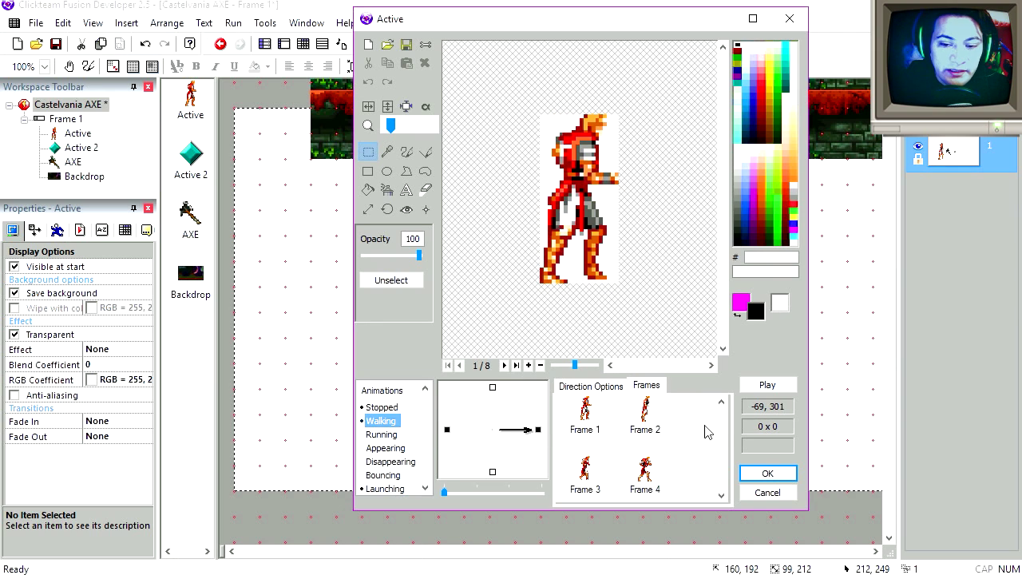
{"action": "left_click", "coordinate": [766, 387]}
{"action": "left_click", "coordinate": [385, 489]}
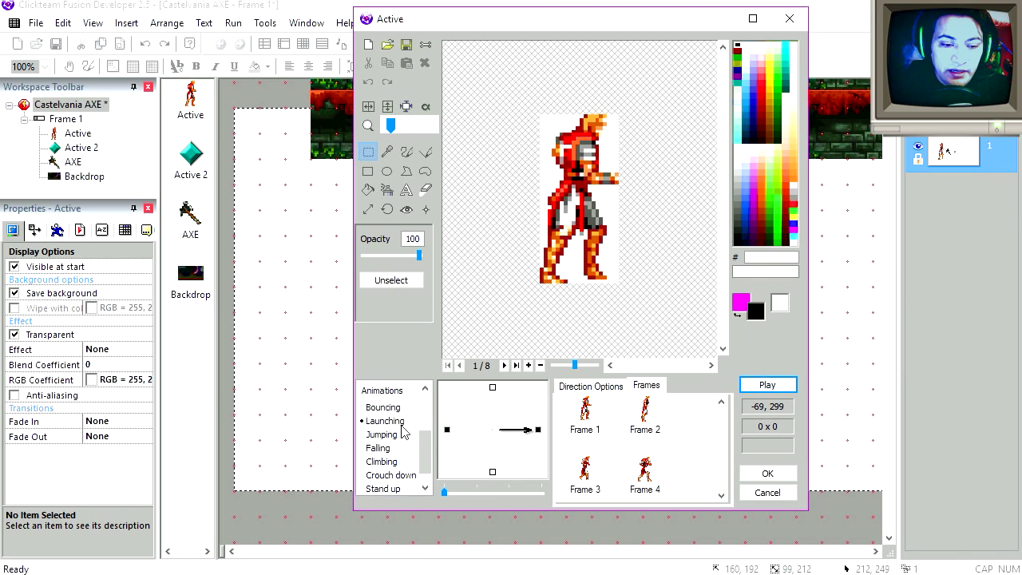
{"action": "left_click", "coordinate": [765, 386]}
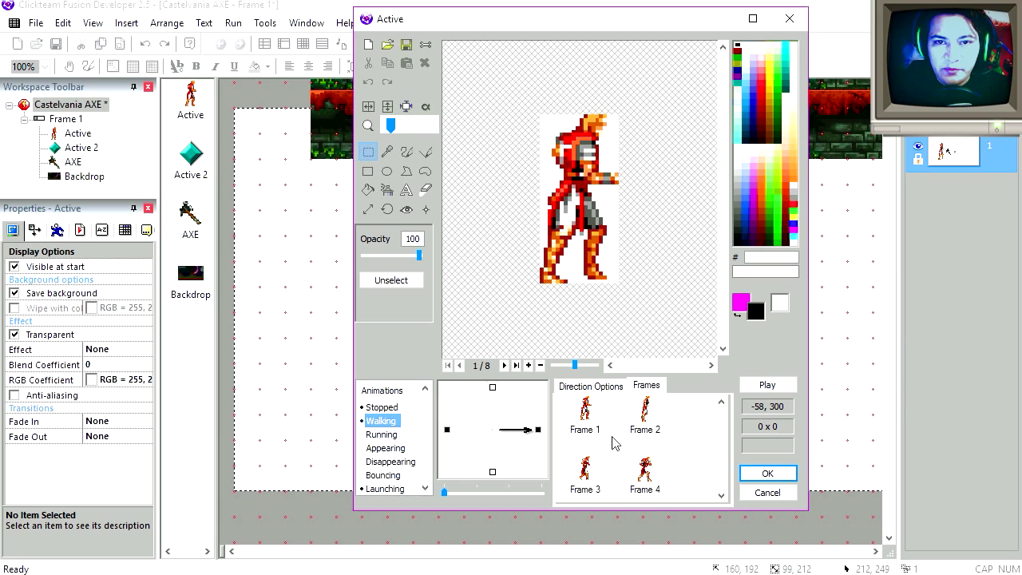
{"action": "left_click", "coordinate": [766, 386]}
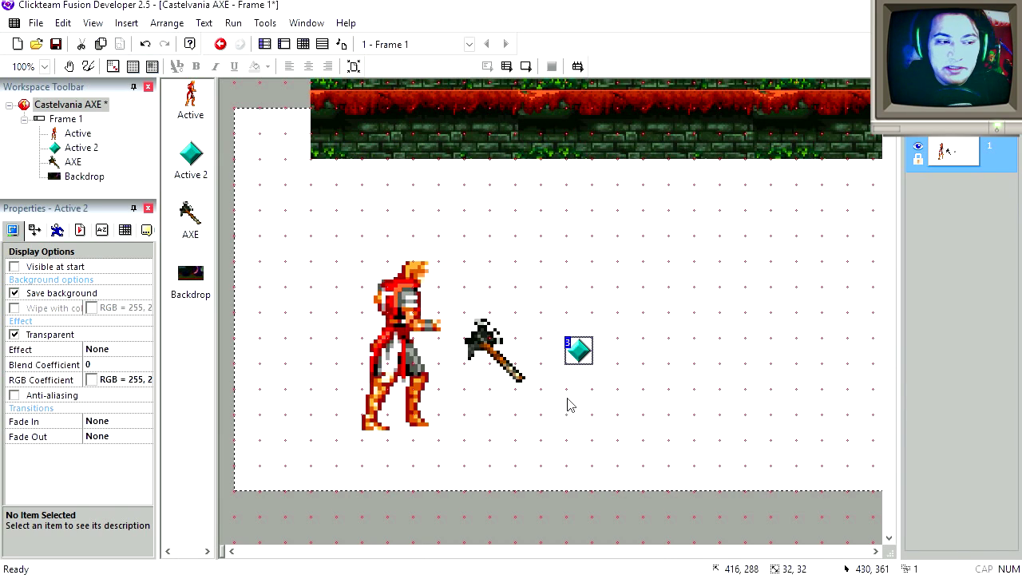
Check the gem's Movement Type list, leaving it unchanged.
{"action": "left_click", "coordinate": [57, 230]}
{"action": "left_click", "coordinate": [120, 284]}
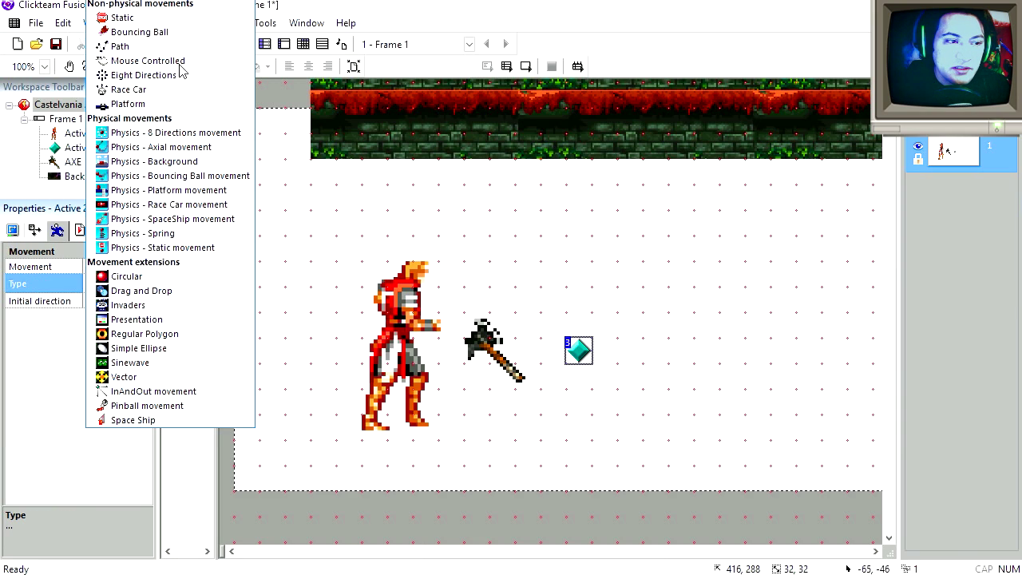
{"action": "left_click", "coordinate": [141, 291]}
Test-run the frame twice, with the castle backdrop restored behind the objects.
{"action": "key", "text": "F7"}
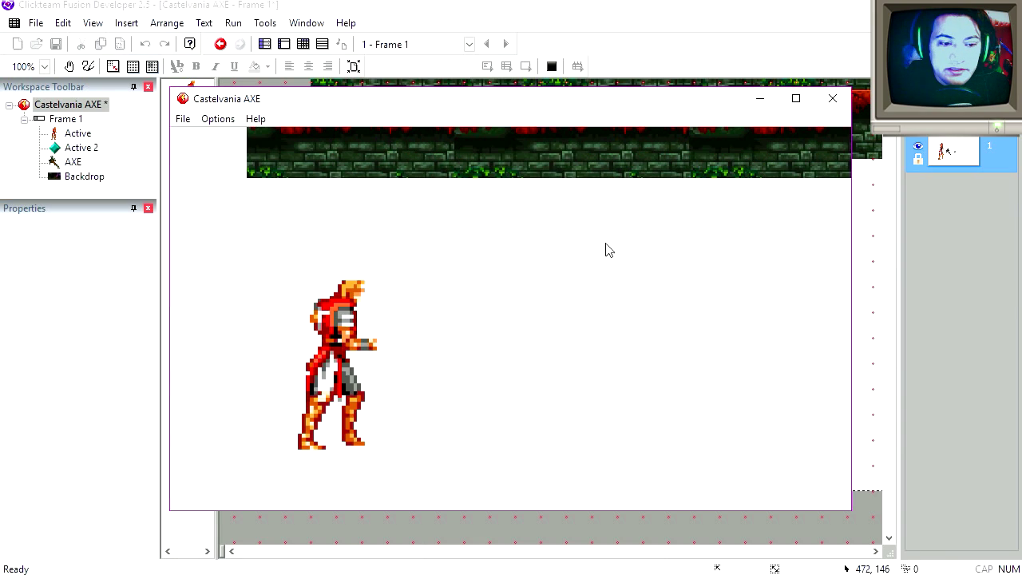
{"action": "left_click", "coordinate": [833, 99]}
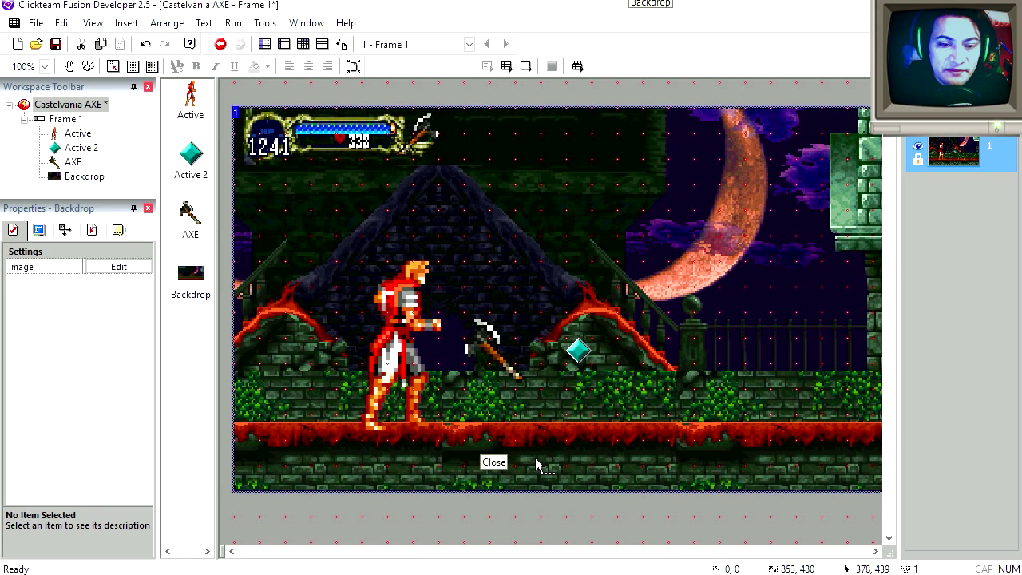
{"action": "left_click", "coordinate": [527, 66]}
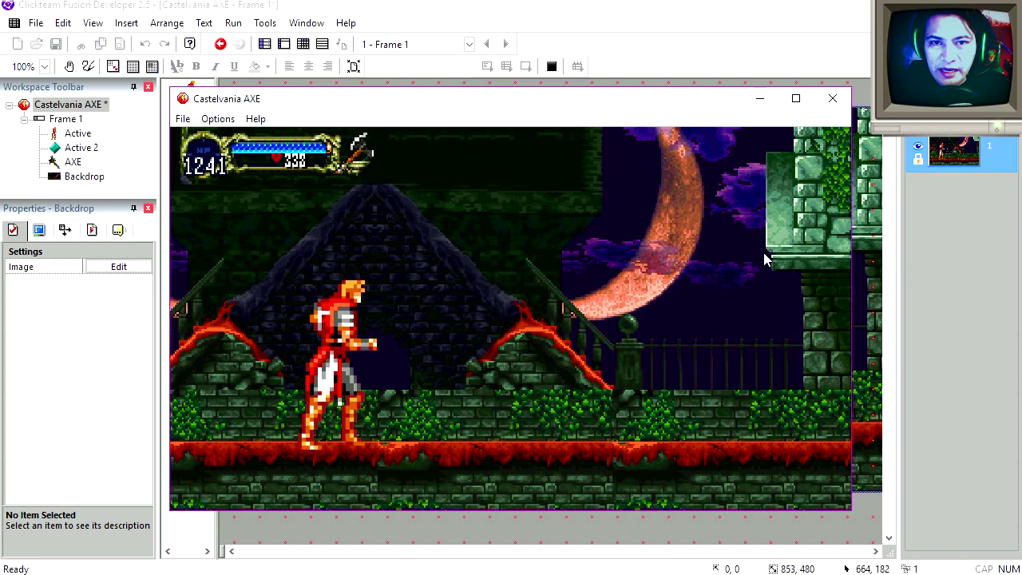
{"action": "key", "text": "alt+F4"}
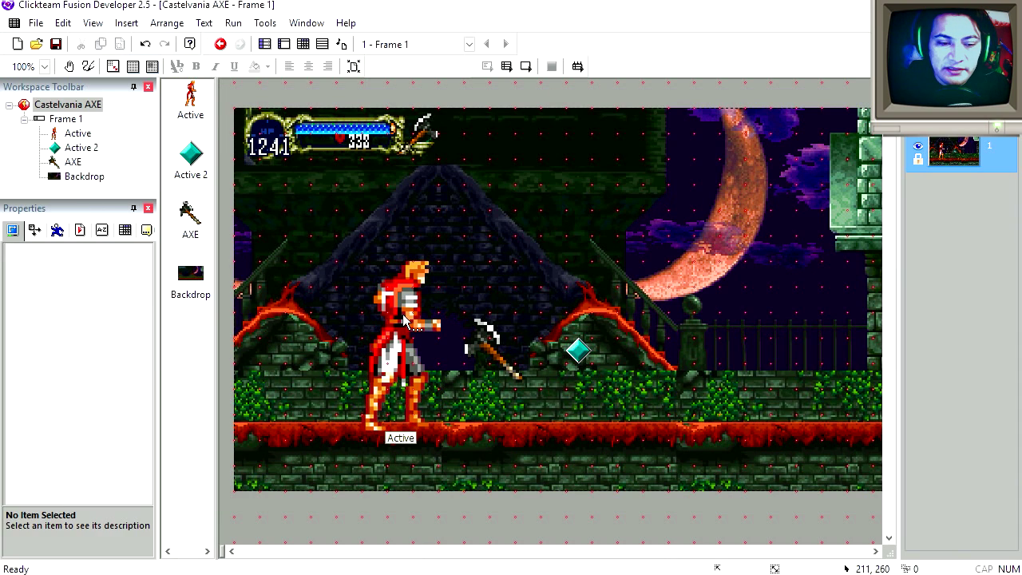
Give the hero Eight Directions movement.
{"action": "left_click", "coordinate": [397, 419]}
{"action": "left_click", "coordinate": [58, 230]}
{"action": "left_click", "coordinate": [114, 289]}
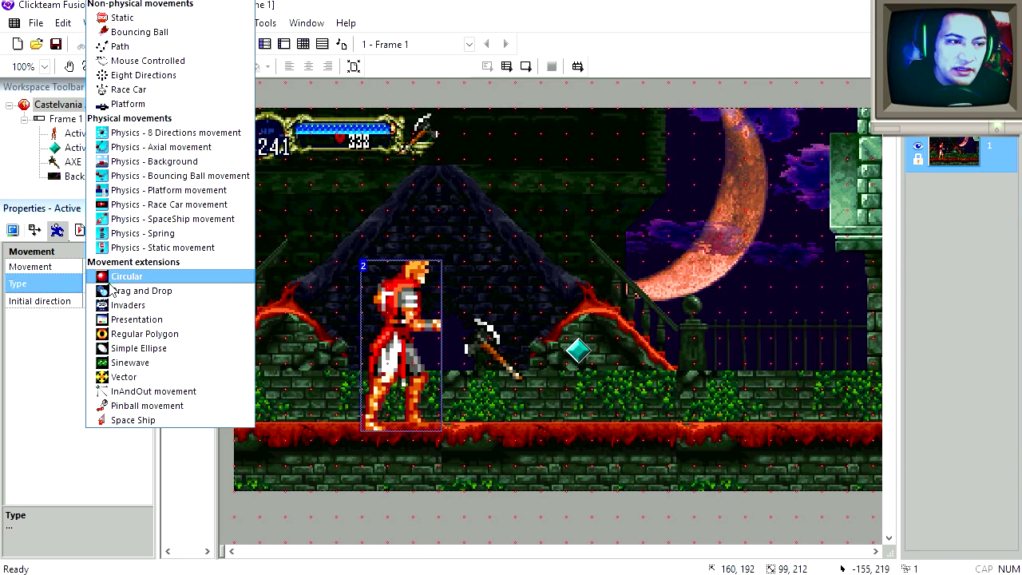
{"action": "left_click", "coordinate": [164, 85]}
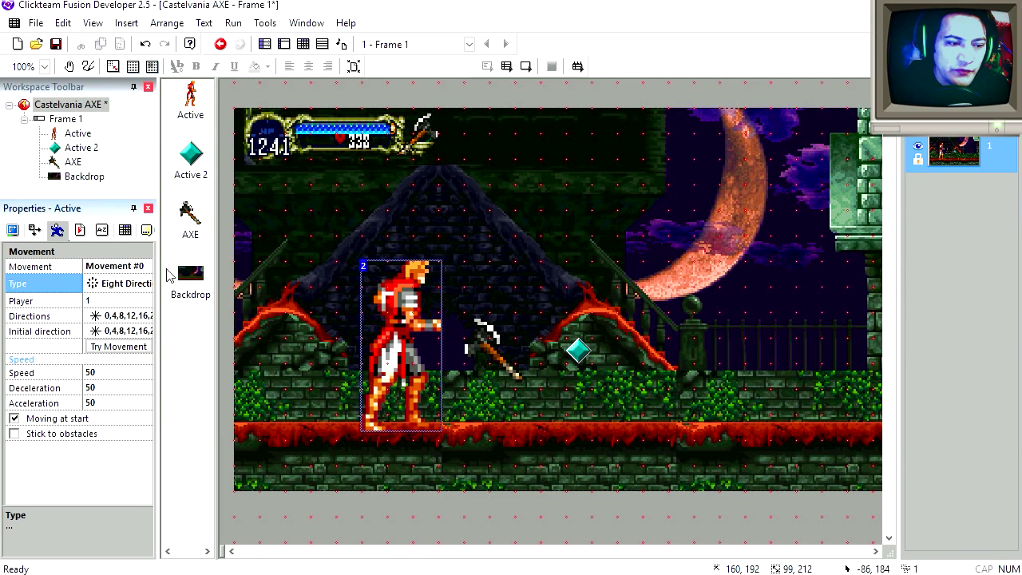
{"action": "left_click_drag", "start_coordinate": [158, 350], "coordinate": [186, 350]}
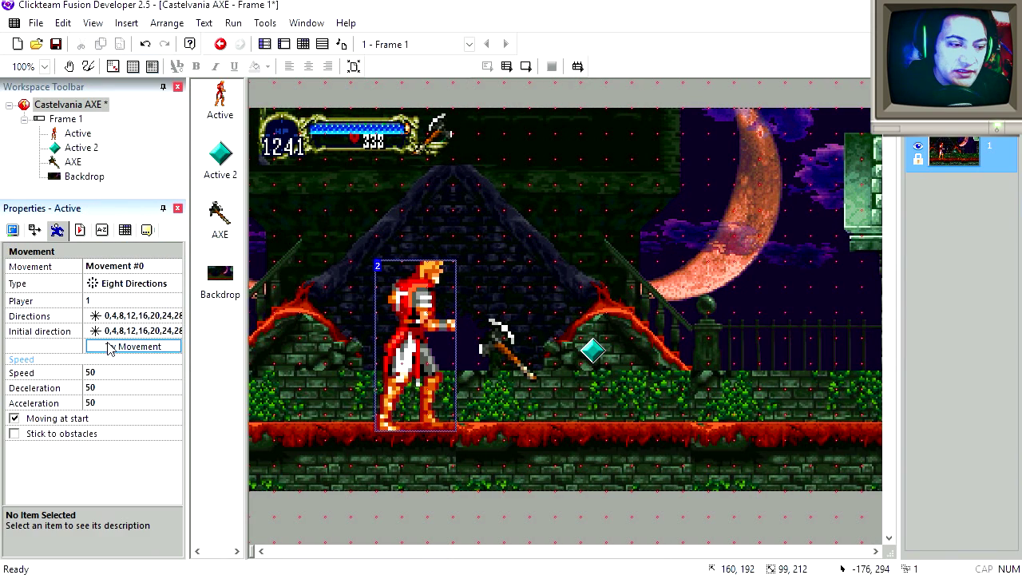
Limit the hero to left and right, starting facing right, and test-run the frame.
{"action": "left_click", "coordinate": [118, 317]}
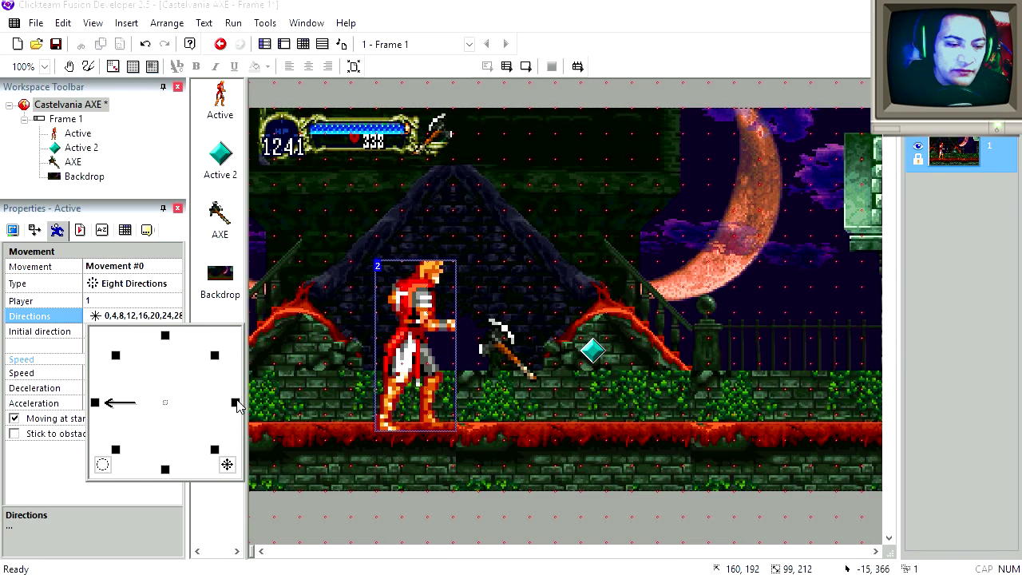
{"action": "left_click", "coordinate": [120, 373]}
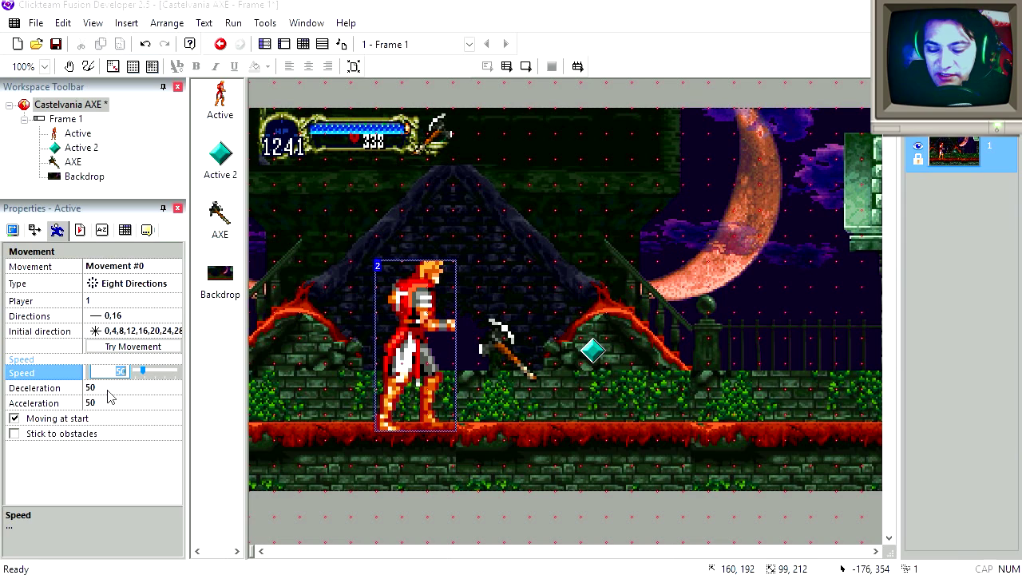
{"action": "left_click", "coordinate": [146, 331]}
{"action": "left_click", "coordinate": [102, 480]}
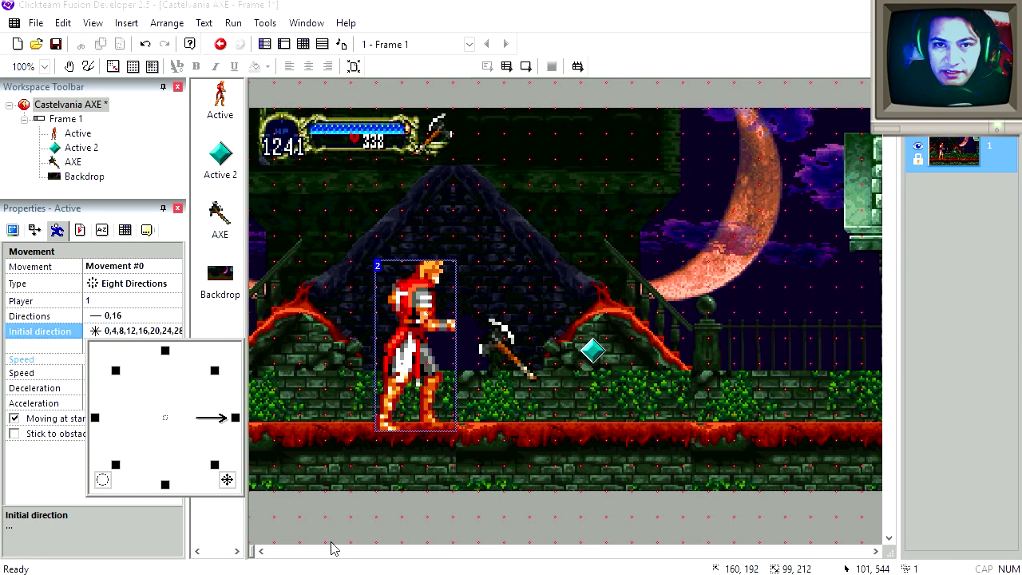
{"action": "key", "text": "F8"}
{"action": "left_click_drag", "start_coordinate": [511, 102], "coordinate": [518, 42]}
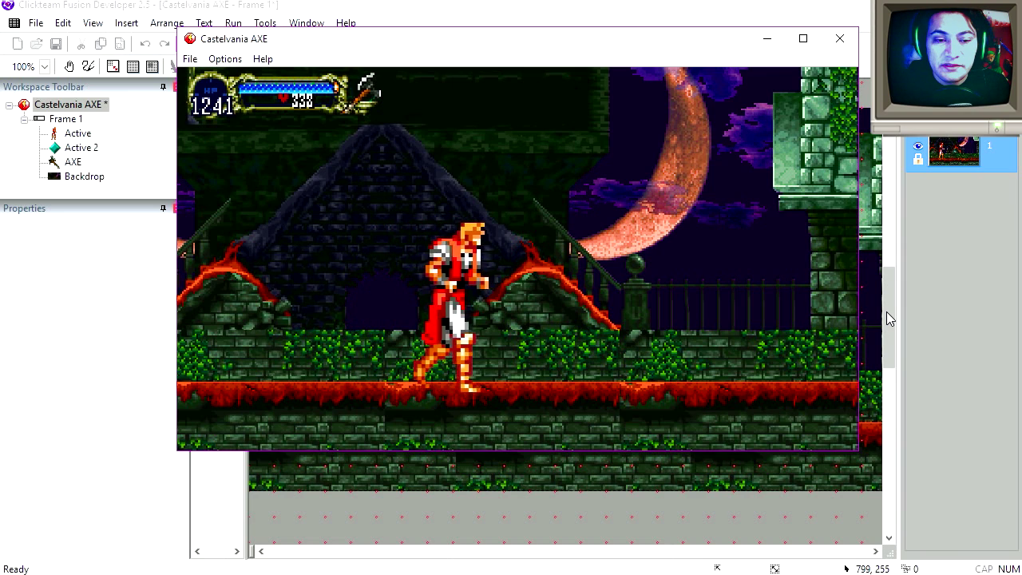
Test the hero walking left, then nudge the hero slightly up in the frame.
{"action": "key", "text": "Left"}
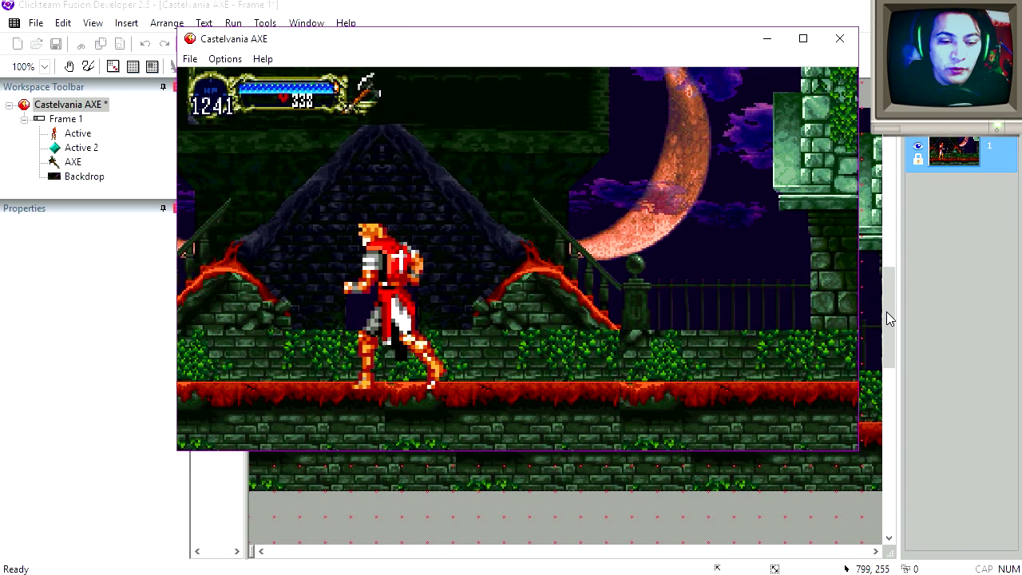
{"action": "key", "text": "alt+F4"}
{"action": "left_click", "coordinate": [425, 304]}
{"action": "left_click_drag", "start_coordinate": [377, 340], "coordinate": [377, 335]}
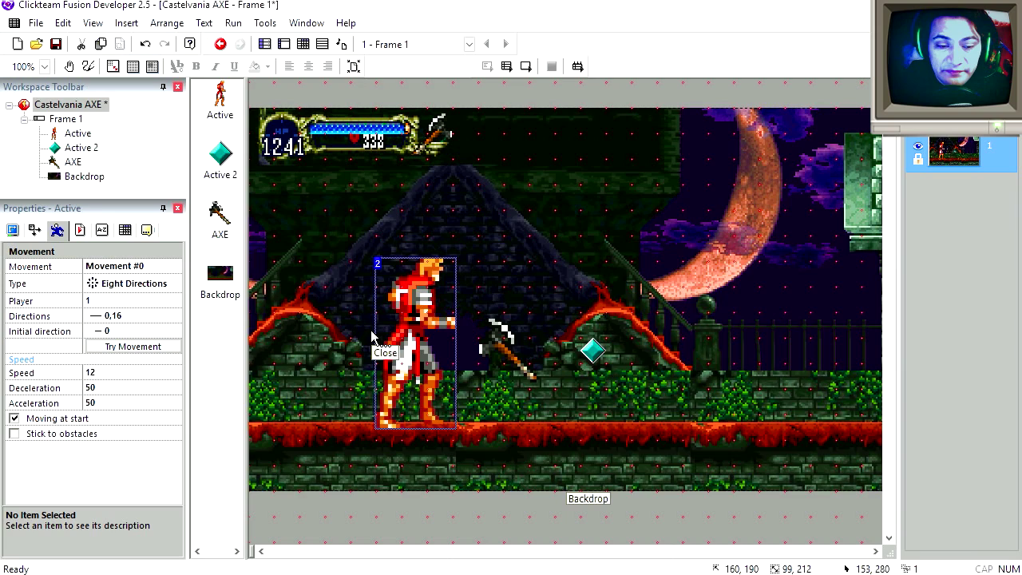
Re-test walking left, then check the axe and gem objects' Static movement.
{"action": "left_click", "coordinate": [530, 68]}
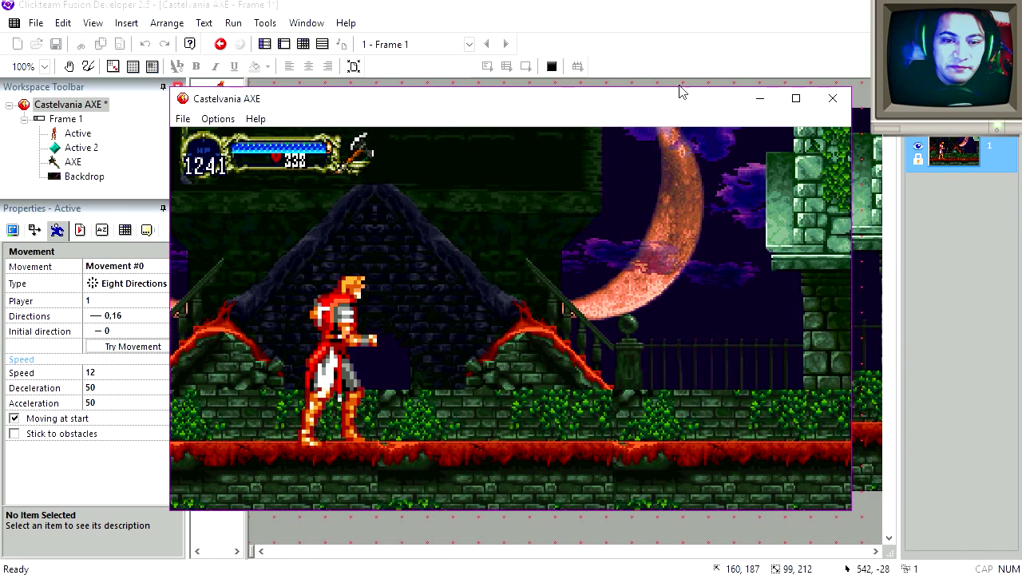
{"action": "key", "text": "Left"}
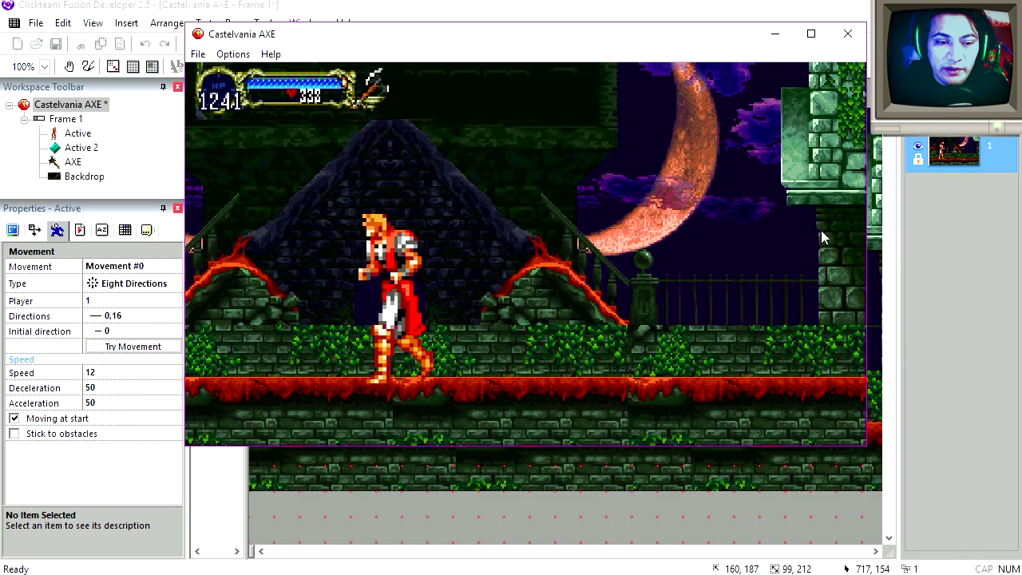
{"action": "key", "text": "alt+F4"}
{"action": "left_click", "coordinate": [501, 345]}
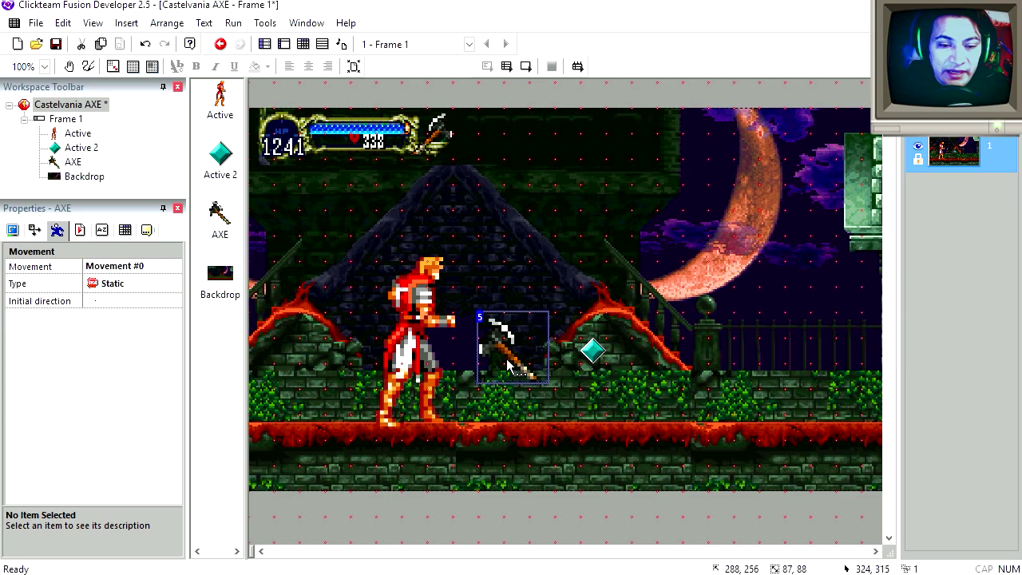
{"action": "left_click", "coordinate": [599, 357]}
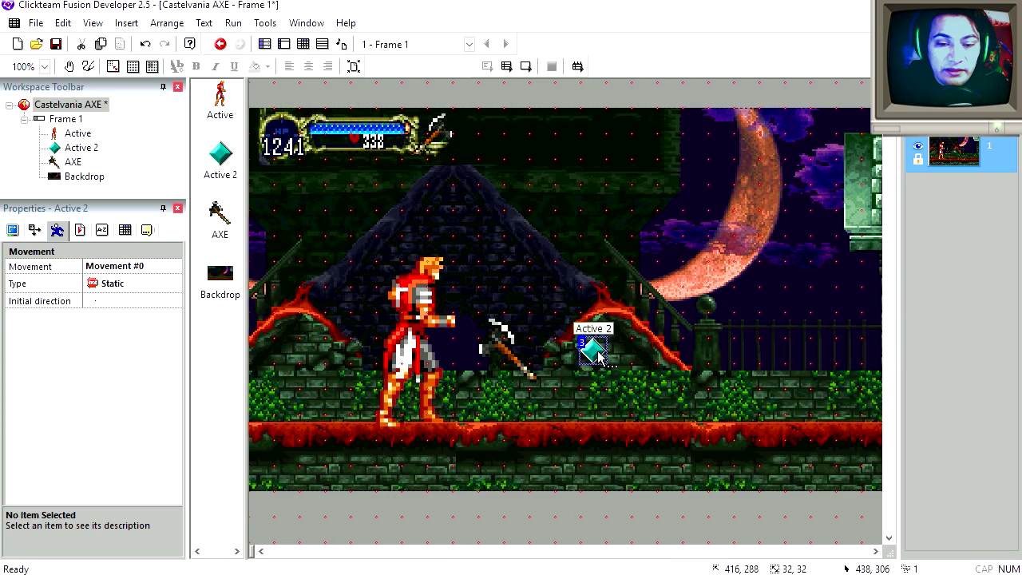
Make event 1 trigger upon pressing the Space bar.
{"action": "left_click", "coordinate": [302, 44]}
{"action": "left_click", "coordinate": [525, 182]}
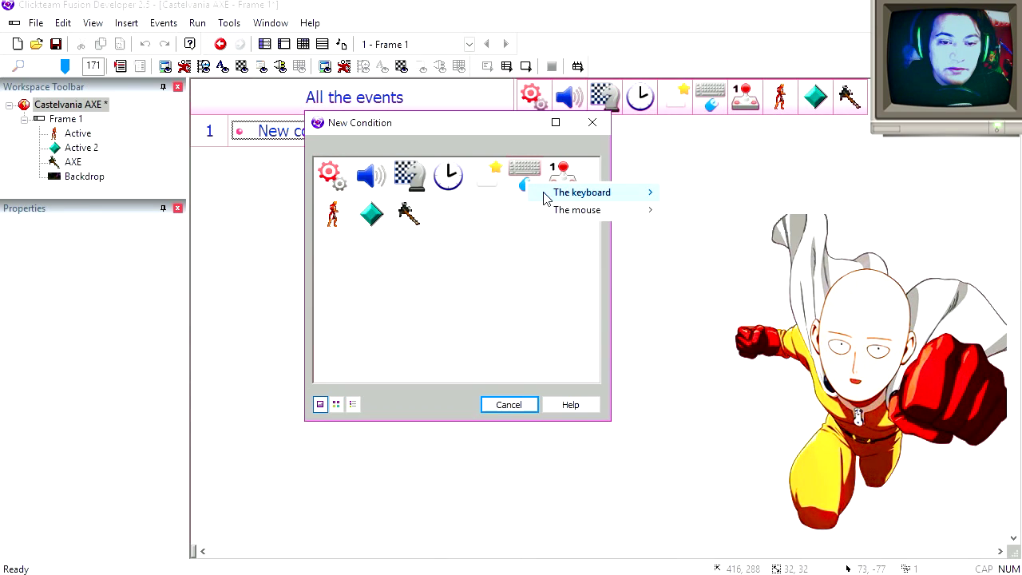
{"action": "left_click", "coordinate": [689, 194]}
{"action": "key", "text": "space"}
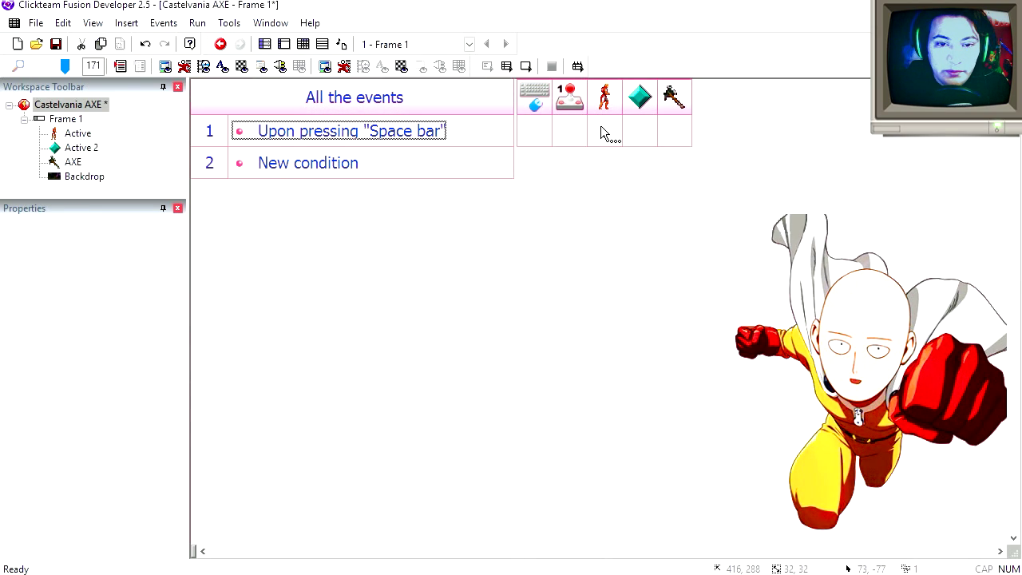
Have the hero launch an object to the right on Space, then test-run the game.
{"action": "left_click", "coordinate": [604, 131]}
{"action": "left_click", "coordinate": [763, 261]}
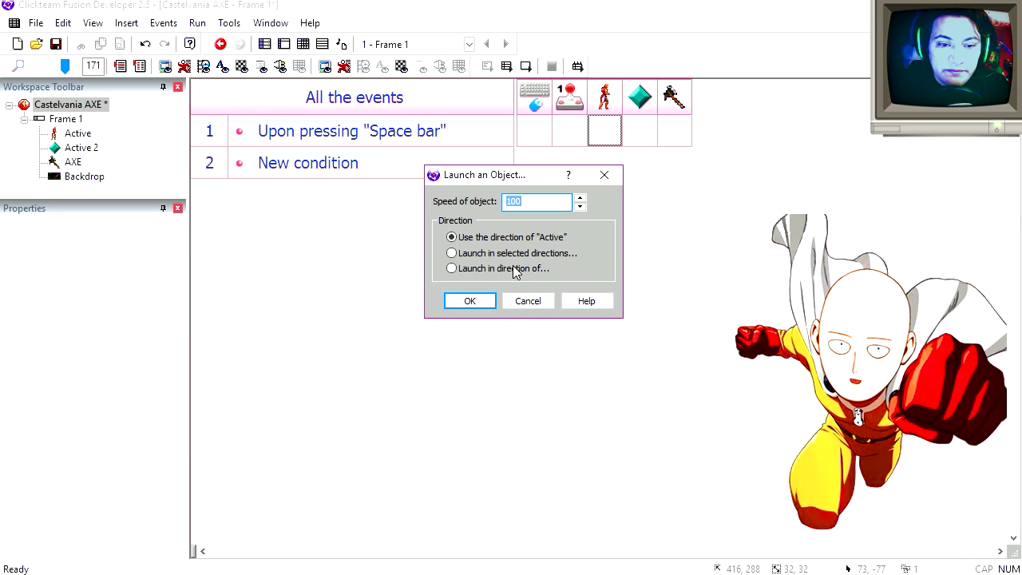
{"action": "left_click", "coordinate": [508, 253]}
{"action": "left_click", "coordinate": [488, 184]}
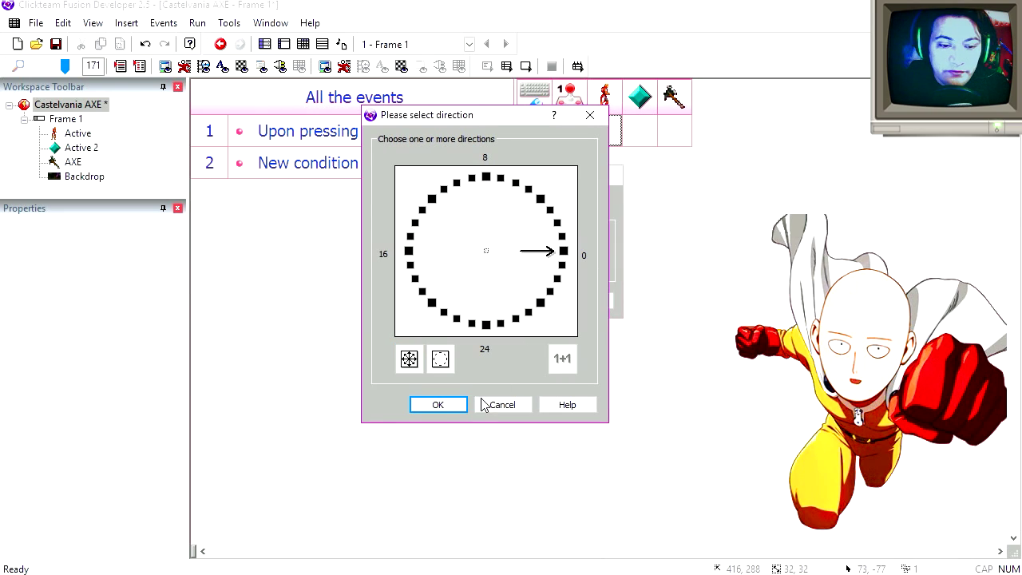
{"action": "left_click", "coordinate": [454, 404]}
{"action": "left_click", "coordinate": [482, 305]}
{"action": "key", "text": "F8"}
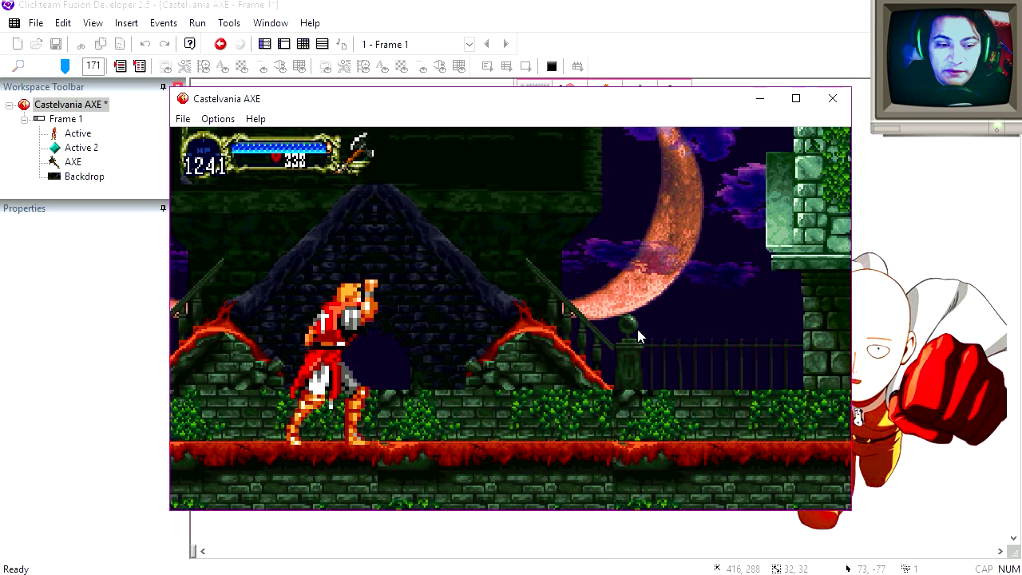
{"action": "key", "text": "alt+F4"}
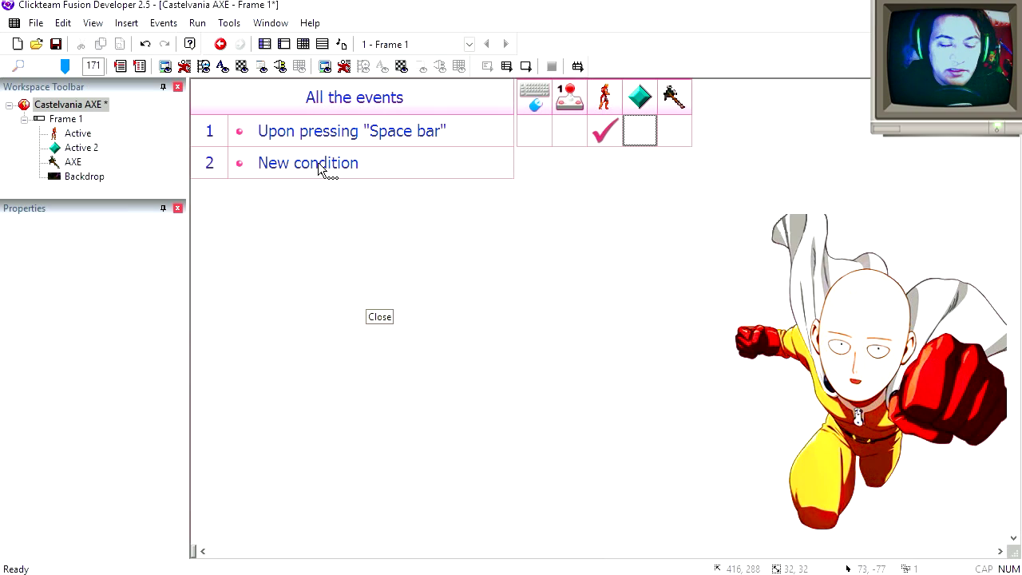
Add an Always event with an Active 2 visibility action and test-run the game.
{"action": "left_click", "coordinate": [319, 168]}
{"action": "left_click", "coordinate": [340, 187]}
{"action": "left_click", "coordinate": [675, 163]}
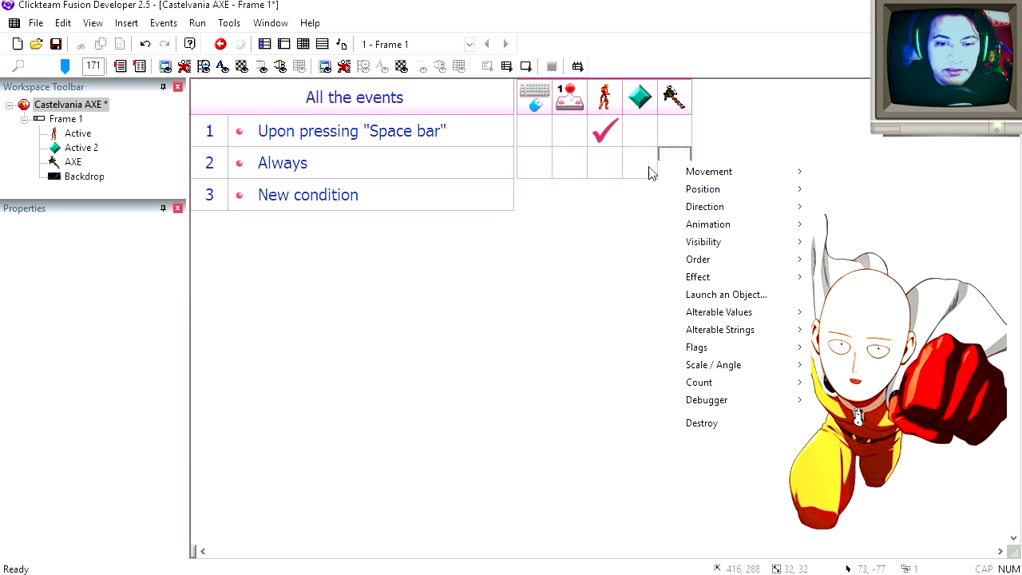
{"action": "left_click", "coordinate": [846, 238]}
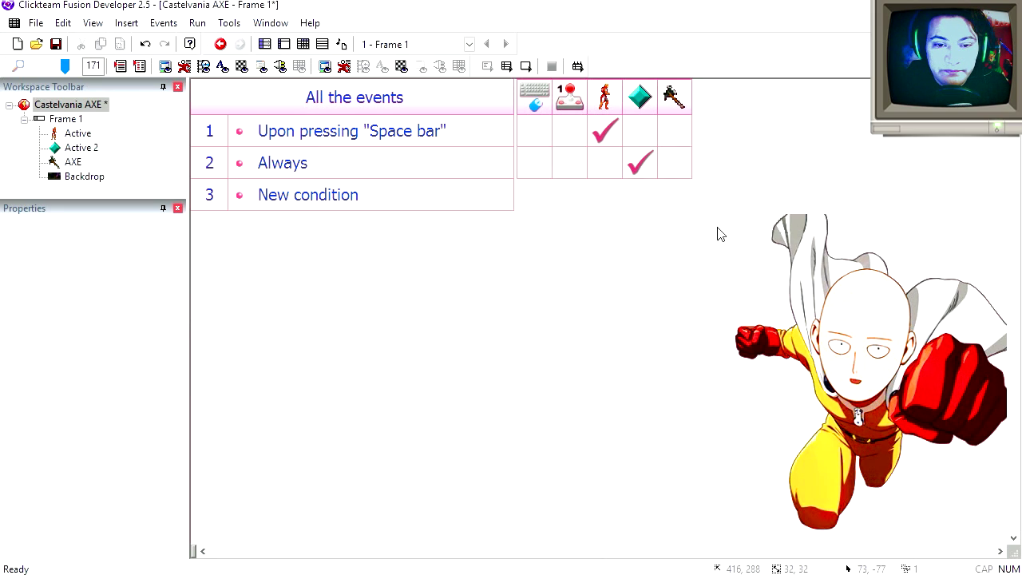
{"action": "key", "text": "F8"}
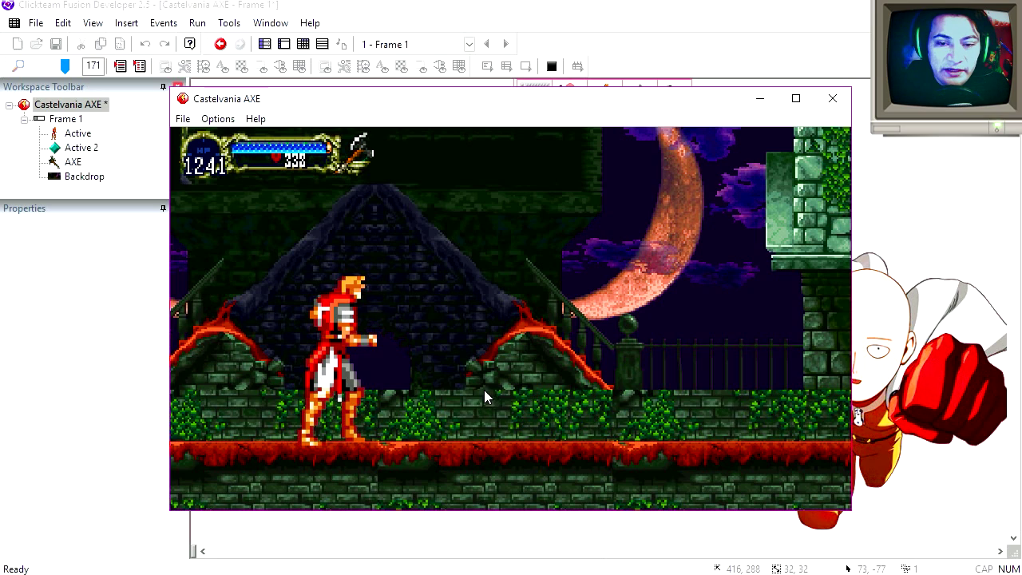
{"action": "key", "text": "alt+F4"}
Add event 3 conditioned on Active's Launching animation playing.
{"action": "double_click", "coordinate": [334, 205]}
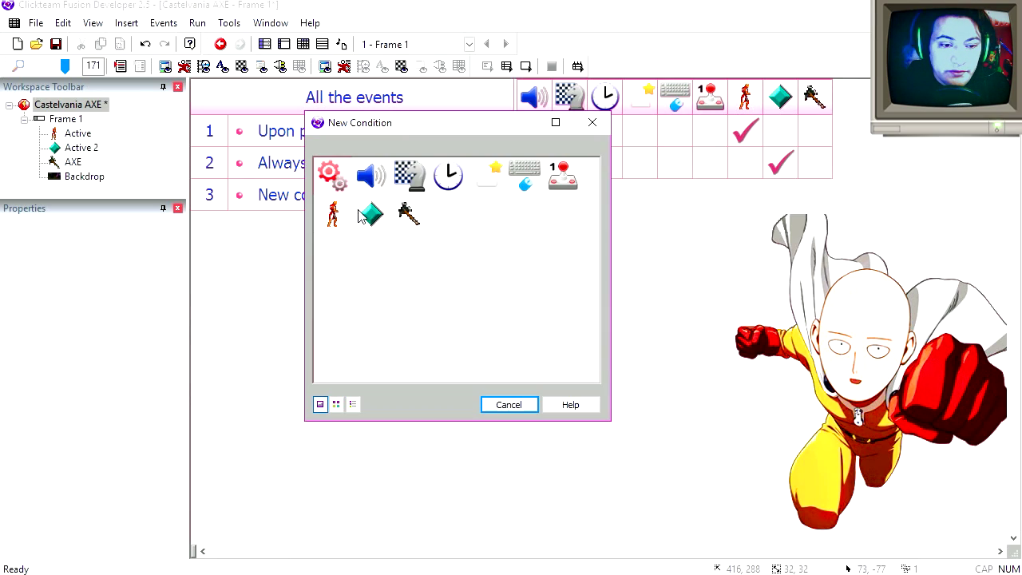
{"action": "left_click", "coordinate": [334, 214]}
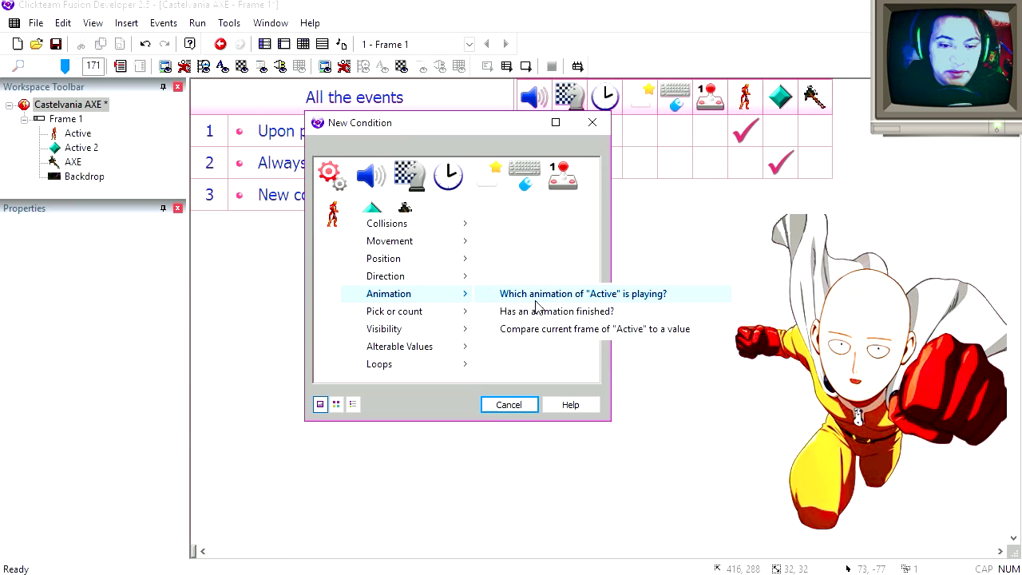
{"action": "left_click", "coordinate": [571, 292]}
Have event 3 create the AXE object, then test a throw in the running game.
{"action": "right_click", "coordinate": [643, 230]}
{"action": "left_click", "coordinate": [653, 246]}
{"action": "double_click", "coordinate": [662, 124]}
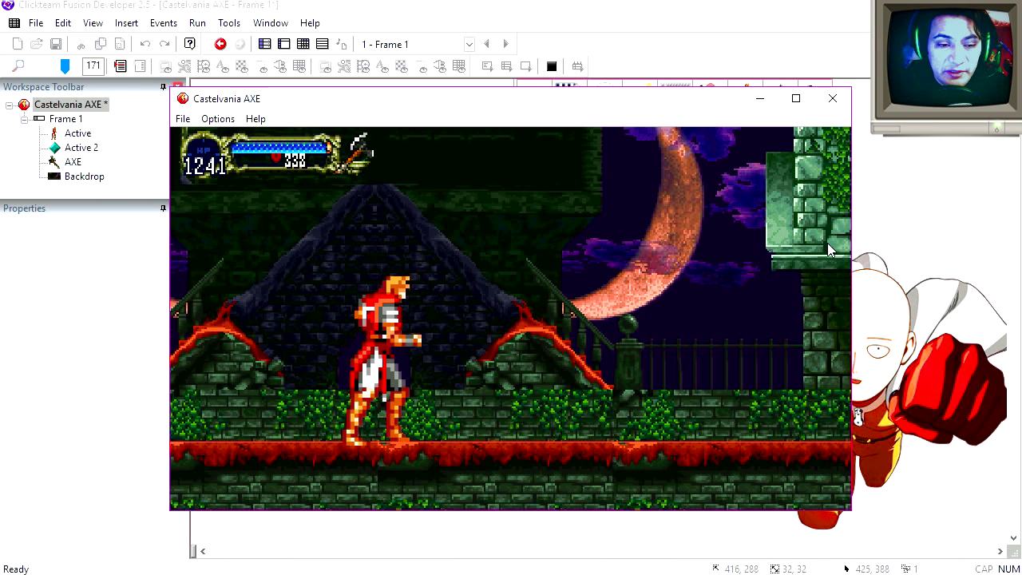
{"action": "key", "text": "shift"}
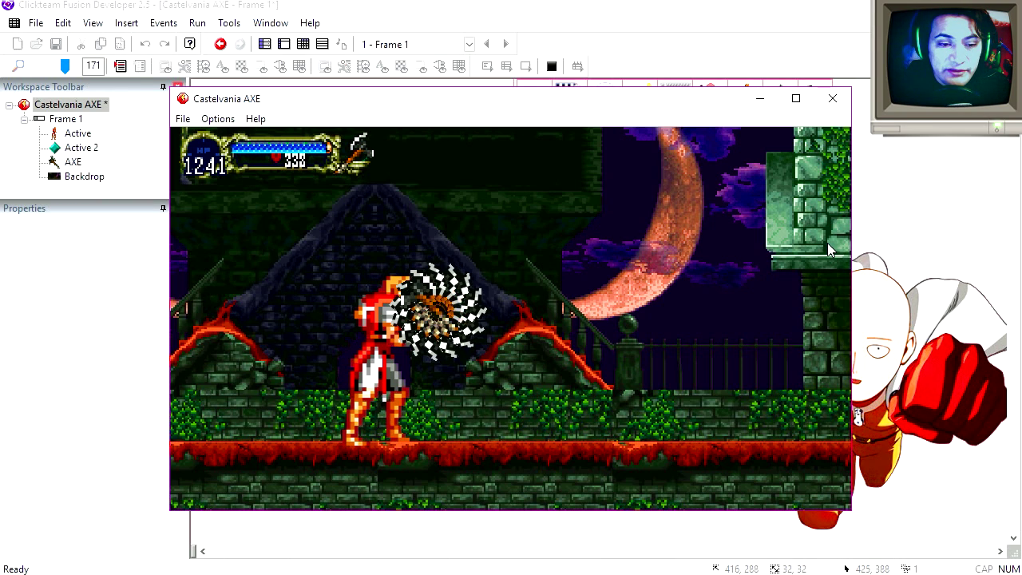
Give the AXE Pinball movement with initial speed 85.
{"action": "key", "text": "Escape"}
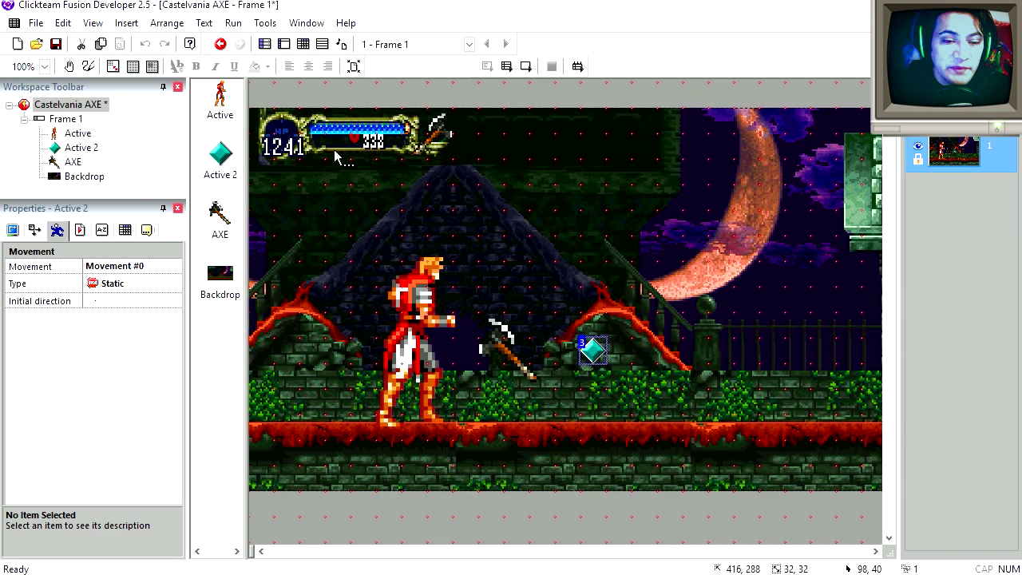
{"action": "left_click", "coordinate": [510, 351]}
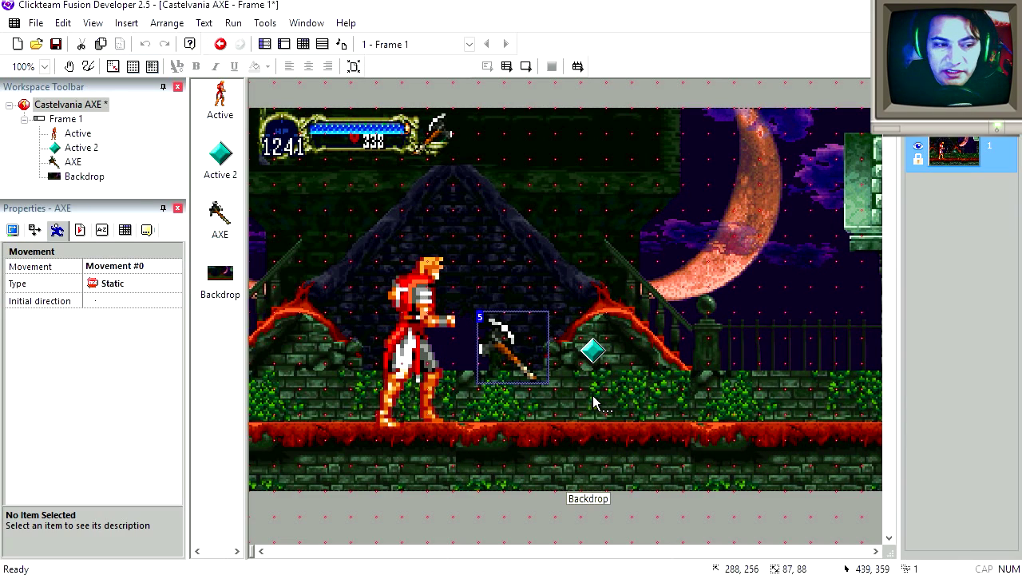
{"action": "left_click", "coordinate": [128, 283]}
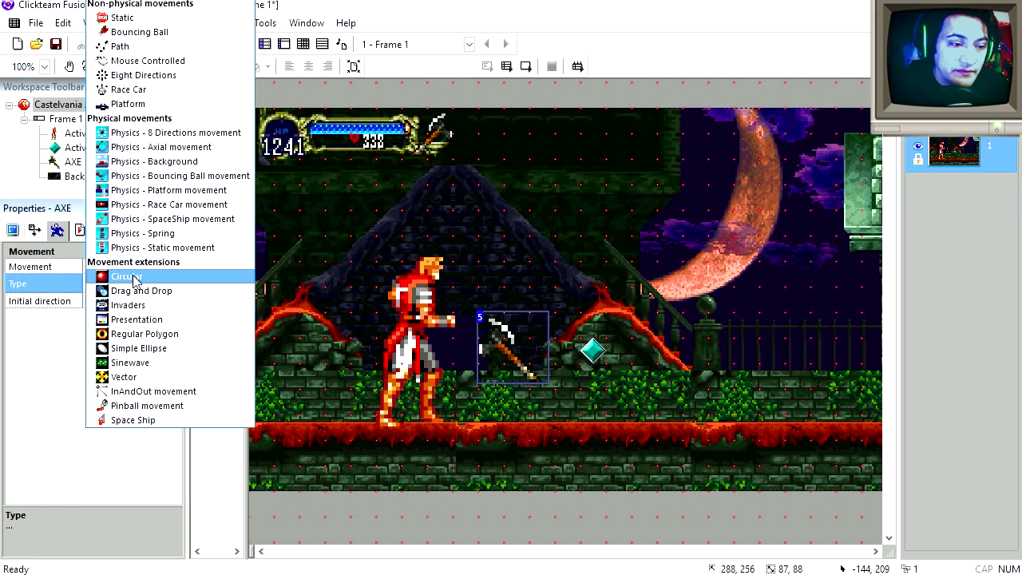
{"action": "left_click", "coordinate": [167, 411]}
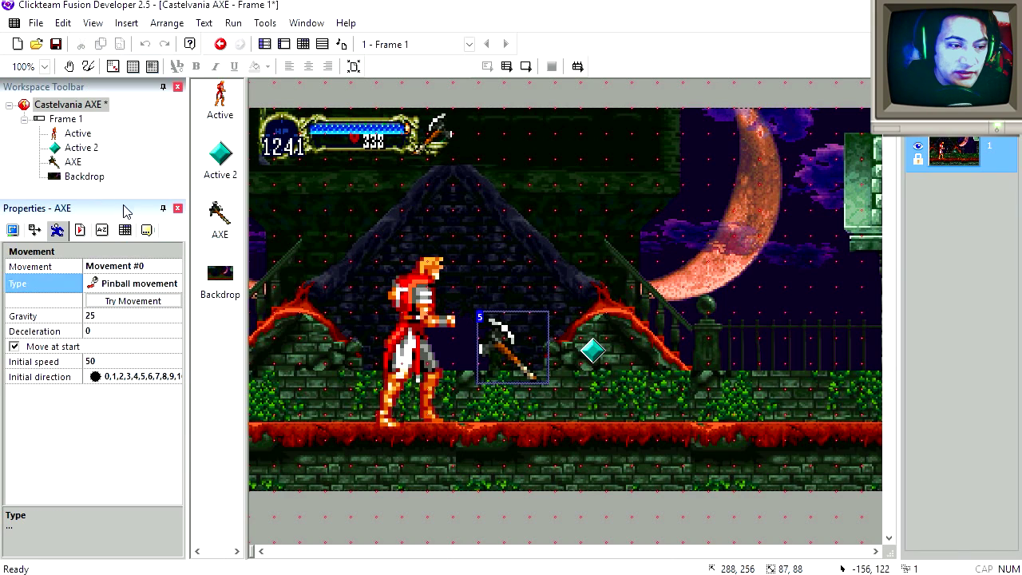
{"action": "left_click_drag", "start_coordinate": [122, 196], "coordinate": [123, 169]}
{"action": "left_click", "coordinate": [44, 334]}
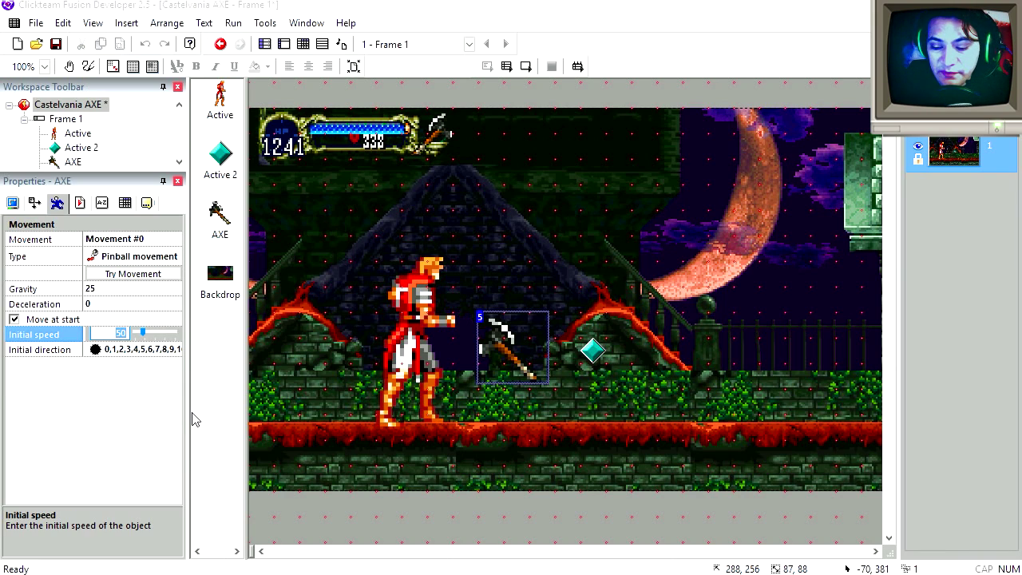
{"action": "left_click", "coordinate": [132, 333]}
{"action": "type", "text": "85"}
Set the AXE's initial directions to 4, 5 and 6, then test-throw two axes.
{"action": "left_click", "coordinate": [135, 349]}
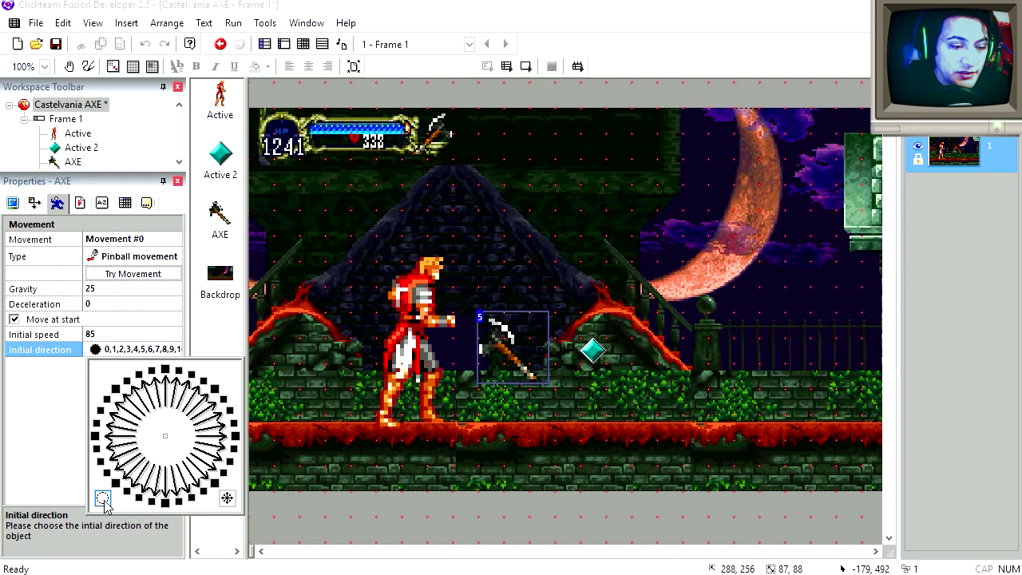
{"action": "left_click", "coordinate": [102, 498]}
{"action": "key", "text": "F8"}
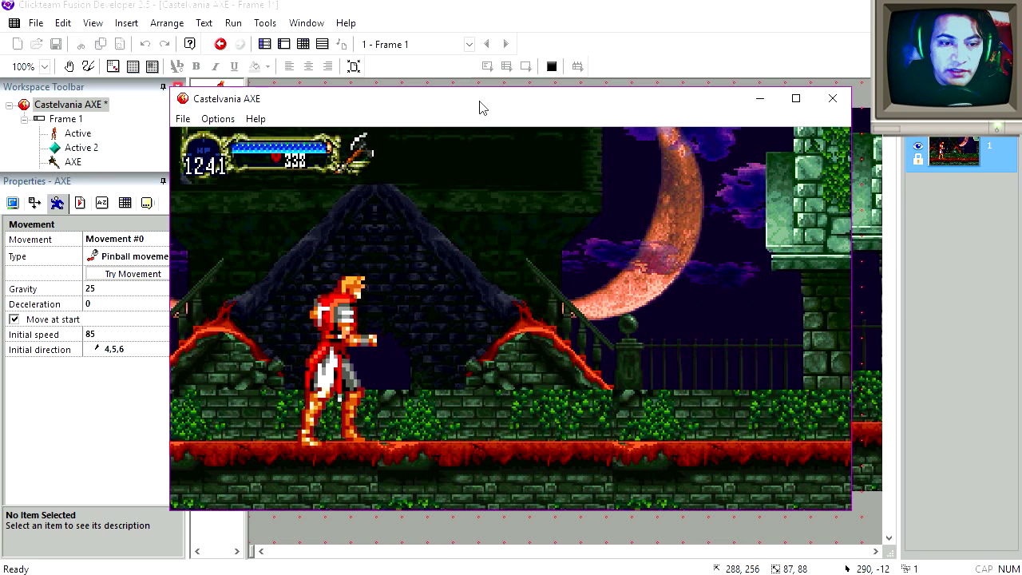
{"action": "key", "text": "space"}
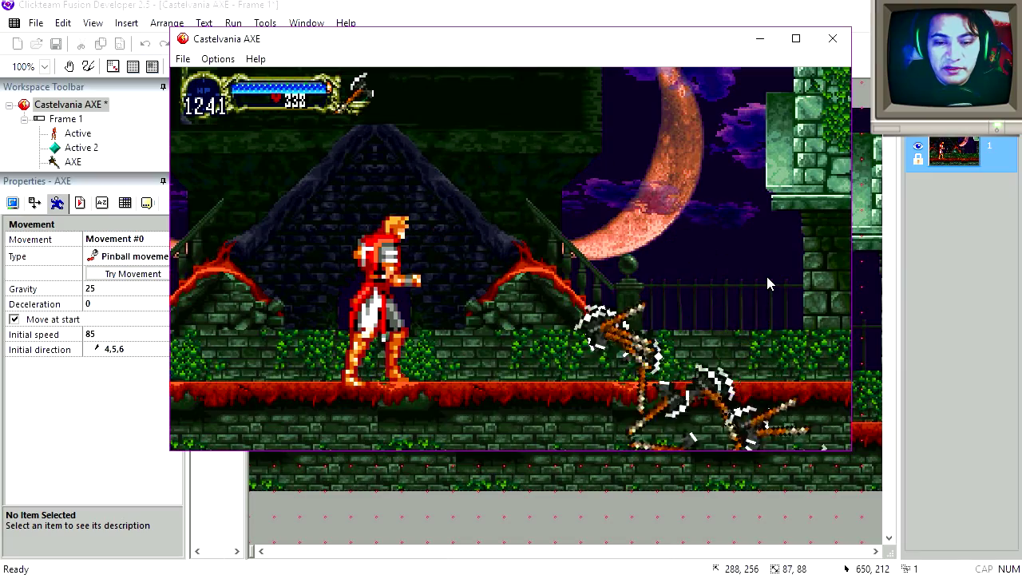
{"action": "key", "text": "space"}
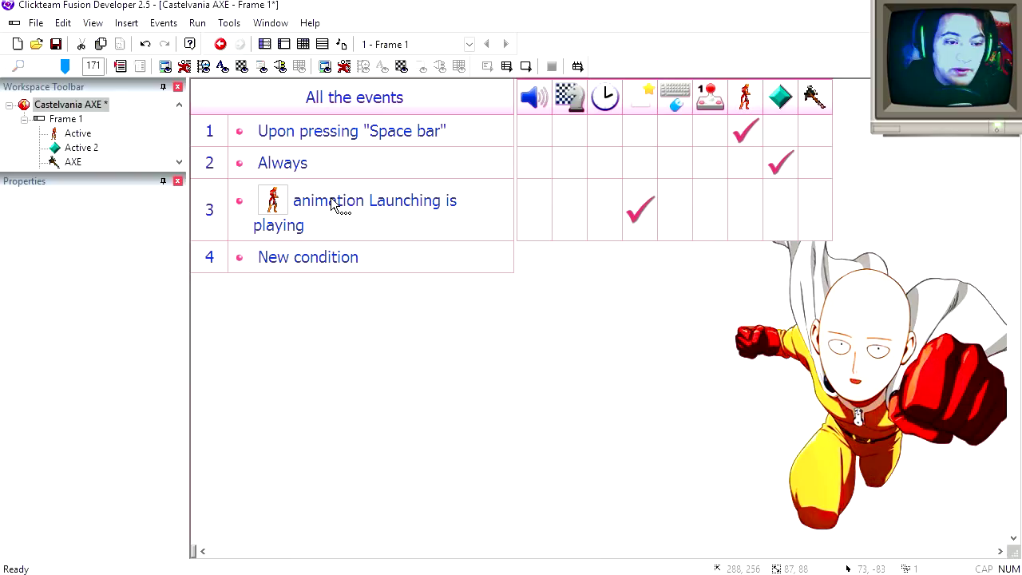
Add an 'Only one action when event loops' condition to event 3.
{"action": "right_click", "coordinate": [344, 209]}
{"action": "left_click", "coordinate": [370, 245]}
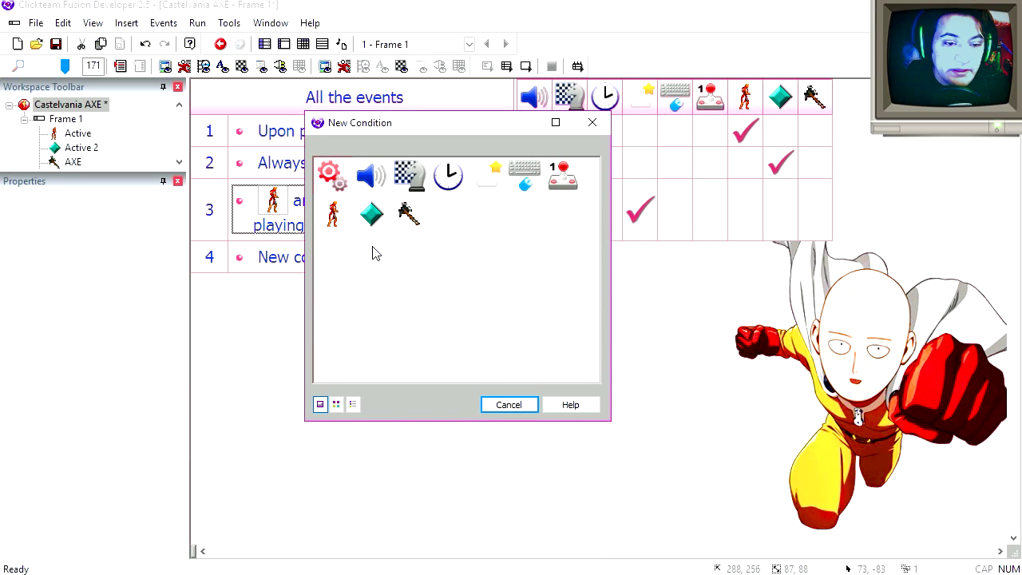
{"action": "left_click", "coordinate": [337, 182]}
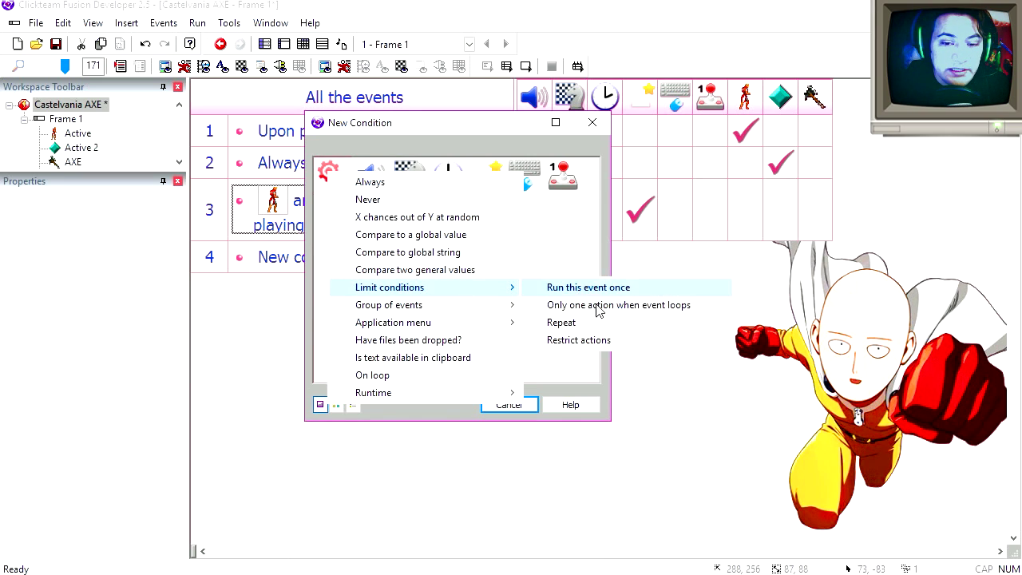
{"action": "left_click", "coordinate": [596, 311]}
Test-run the game, throwing four axes that each spawn singly.
{"action": "key", "text": "F8"}
{"action": "key", "text": "space"}
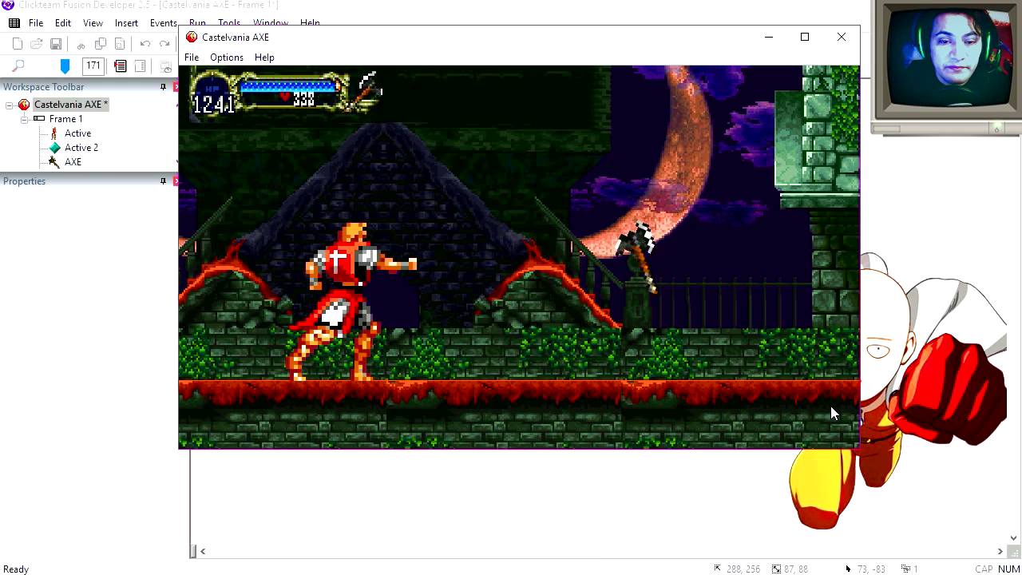
{"action": "key", "text": "space"}
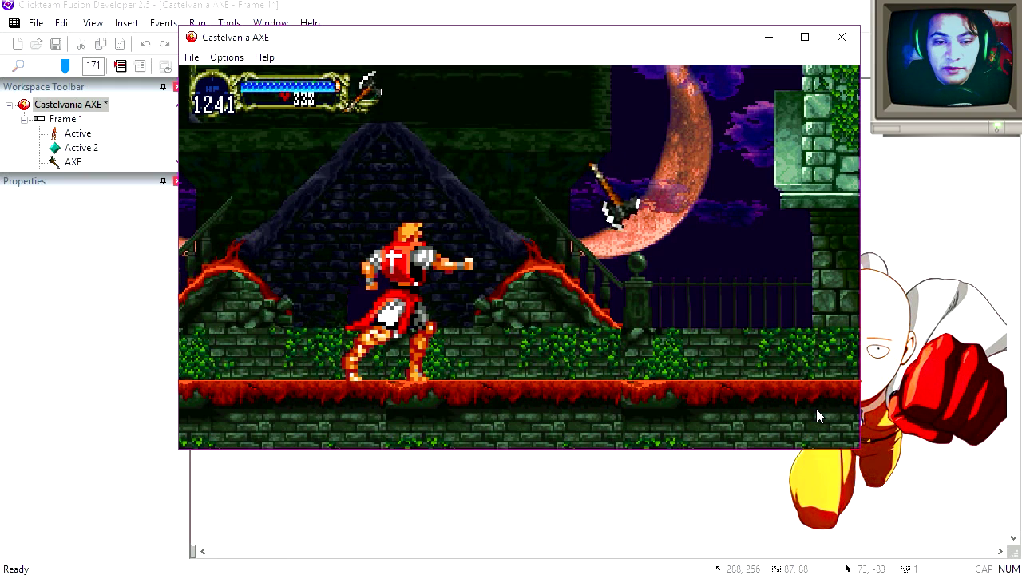
{"action": "key", "text": "space"}
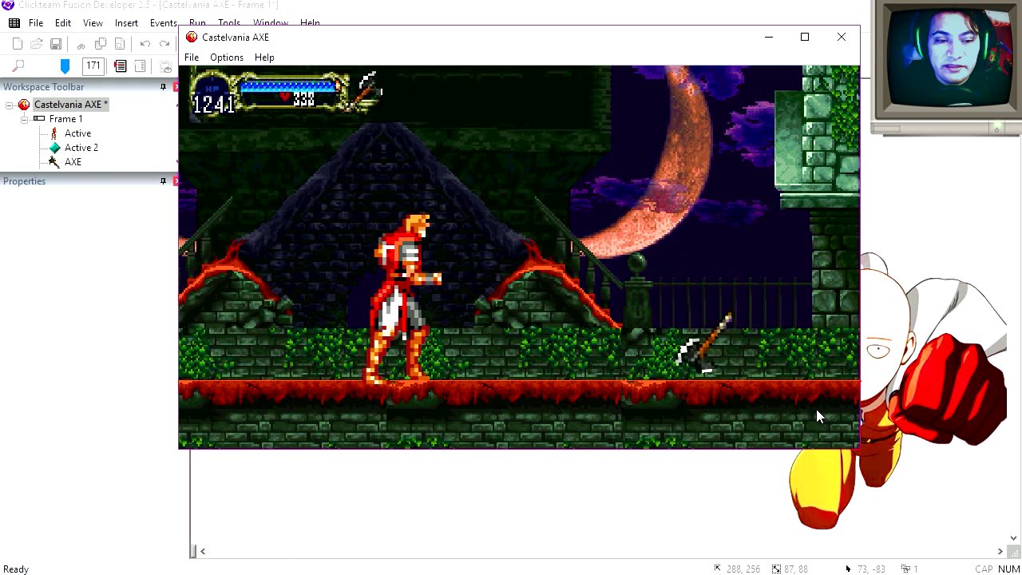
{"action": "key", "text": "space"}
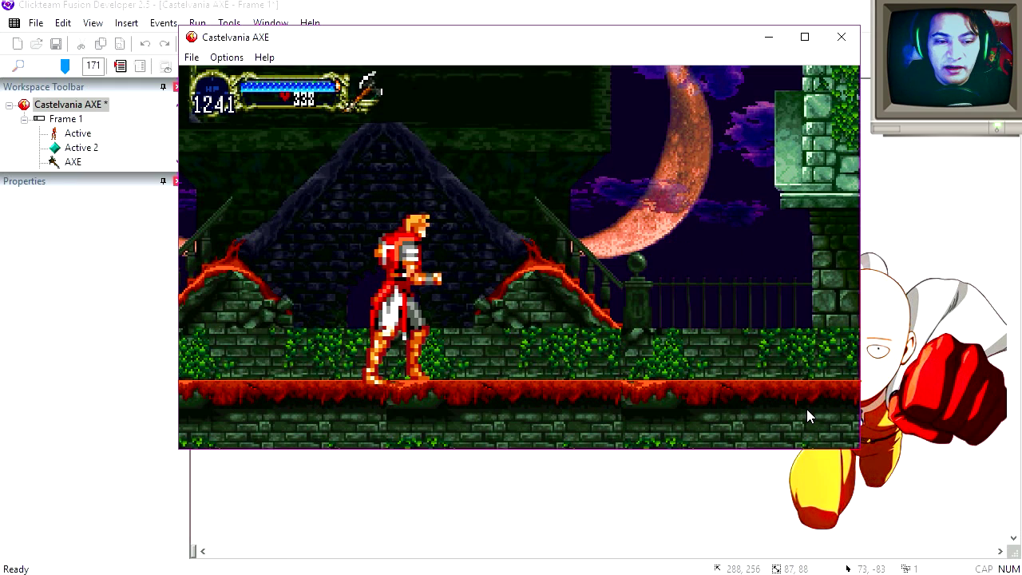
{"action": "key", "text": "Escape"}
{"action": "double_click", "coordinate": [424, 304]}
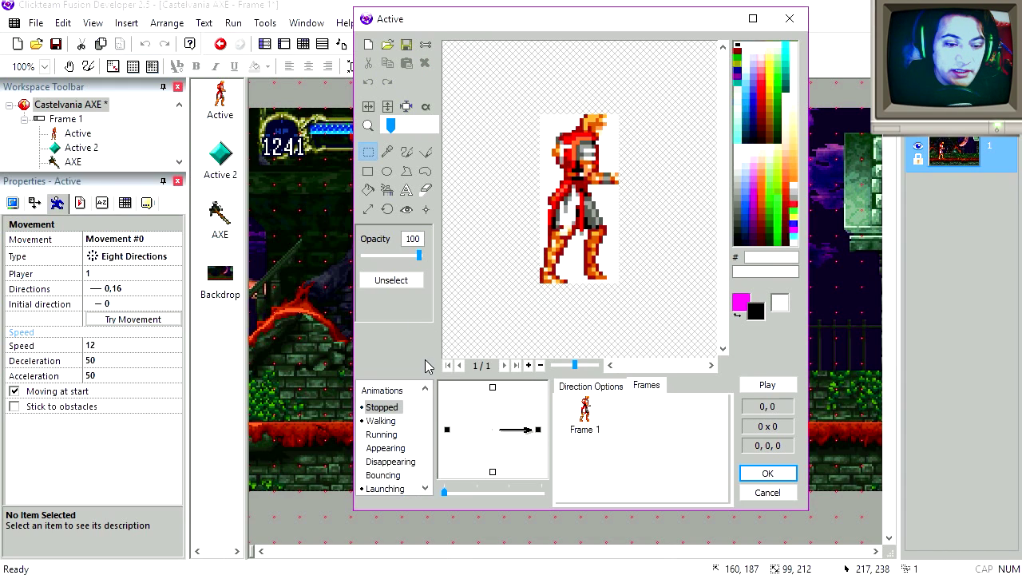
Maximize the animation editor and step through Launching frames 2, 3 and 4.
{"action": "scroll", "coordinate": [402, 412], "scroll_direction": "down", "scroll_amount": 2}
{"action": "scroll", "coordinate": [402, 411], "scroll_direction": "down", "scroll_amount": 1}
{"action": "left_click", "coordinate": [402, 410]}
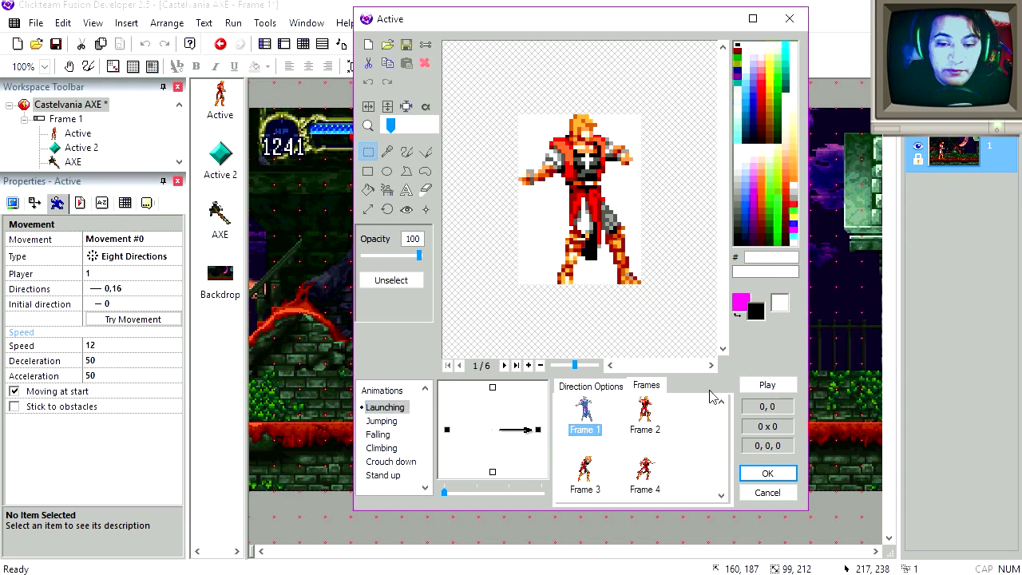
{"action": "left_click", "coordinate": [754, 19]}
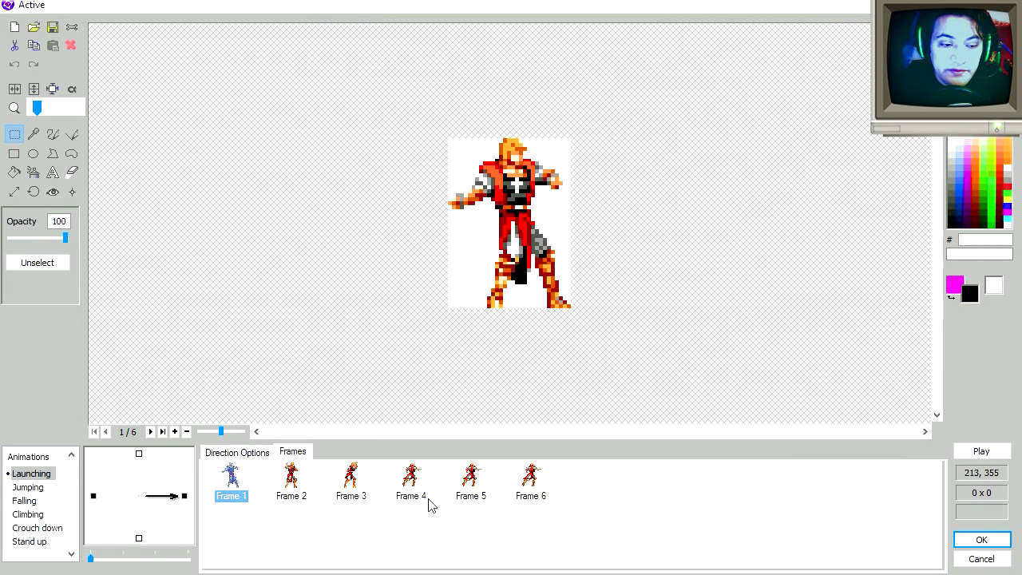
{"action": "left_click", "coordinate": [289, 494]}
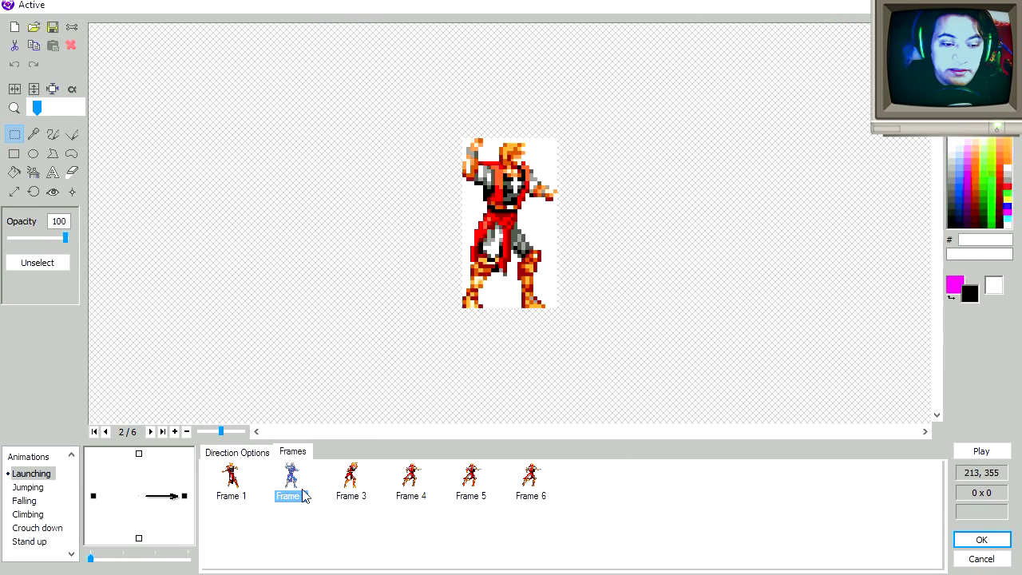
{"action": "left_click", "coordinate": [352, 496]}
{"action": "left_click", "coordinate": [413, 492]}
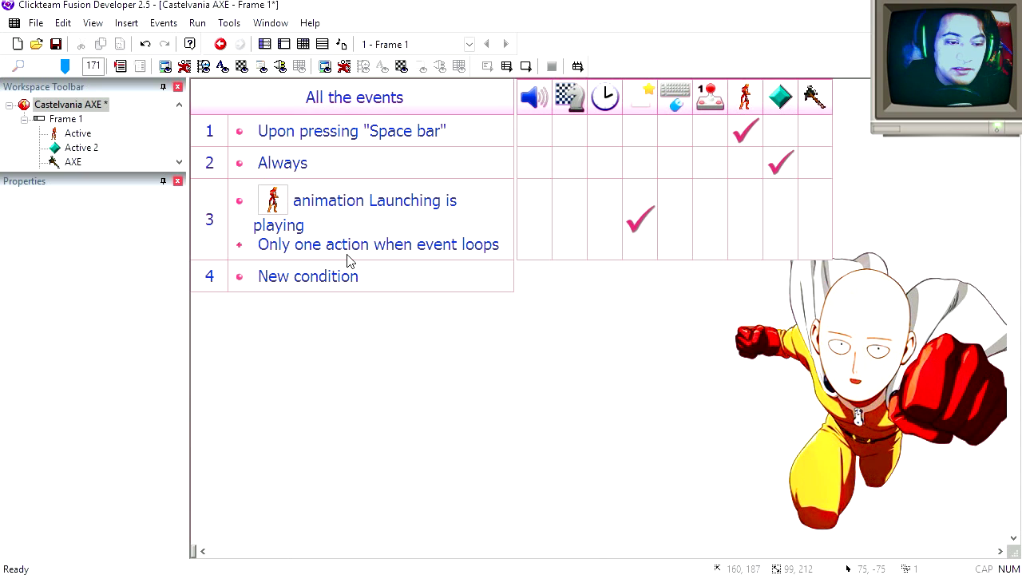
Add an event 3 condition requiring the hero's current animation frame to be greater than 3.
{"action": "right_click", "coordinate": [349, 261]}
{"action": "left_click", "coordinate": [350, 292]}
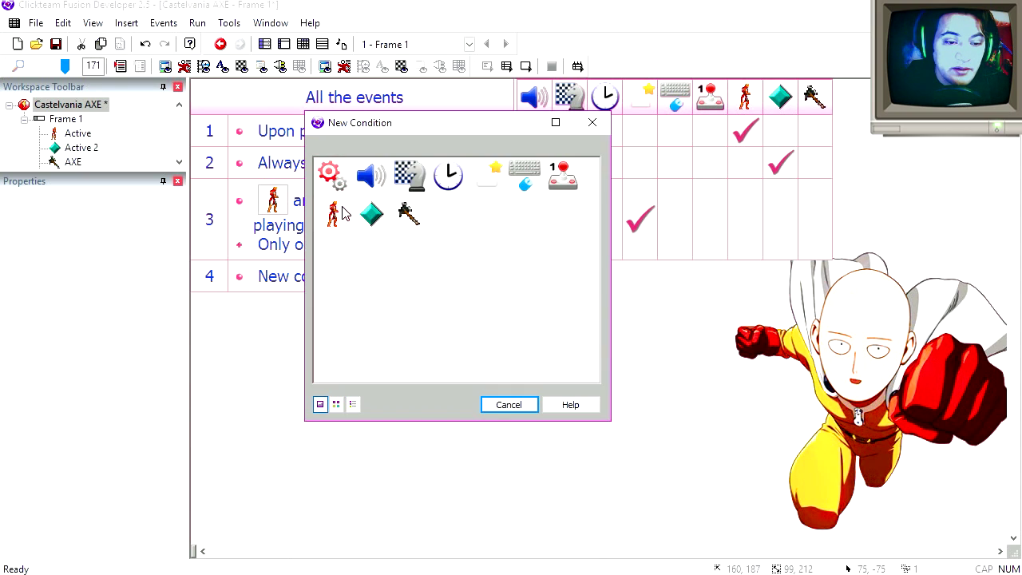
{"action": "left_click", "coordinate": [342, 209]}
{"action": "left_click", "coordinate": [548, 320]}
{"action": "left_click", "coordinate": [373, 147]}
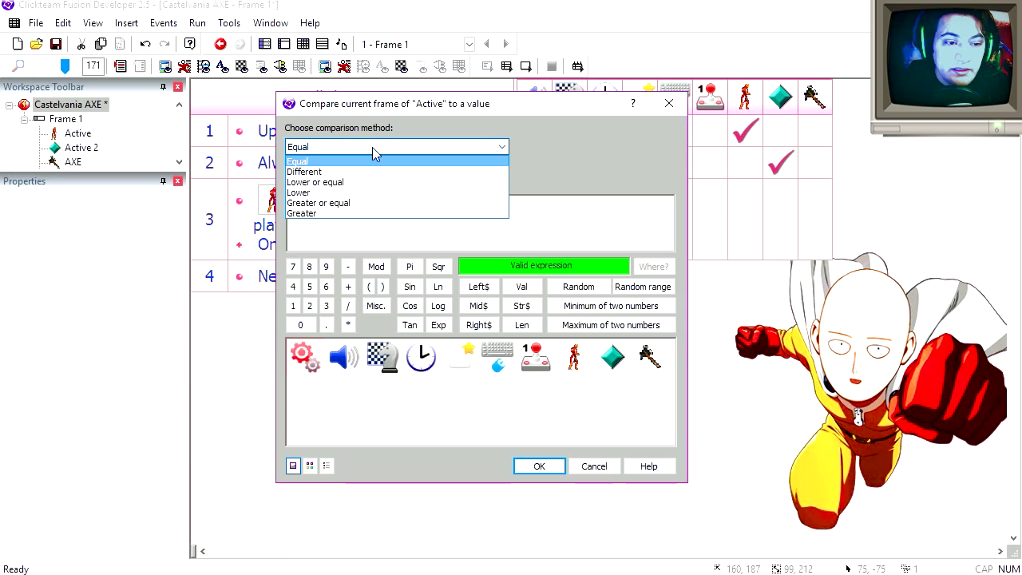
{"action": "left_click", "coordinate": [338, 214]}
{"action": "left_click", "coordinate": [326, 306]}
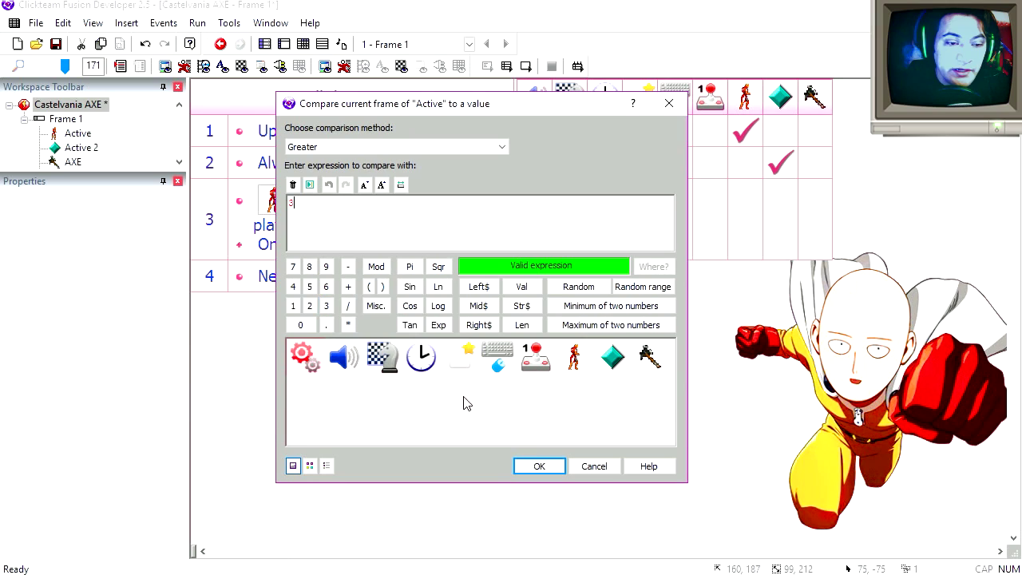
{"action": "left_click", "coordinate": [539, 467]}
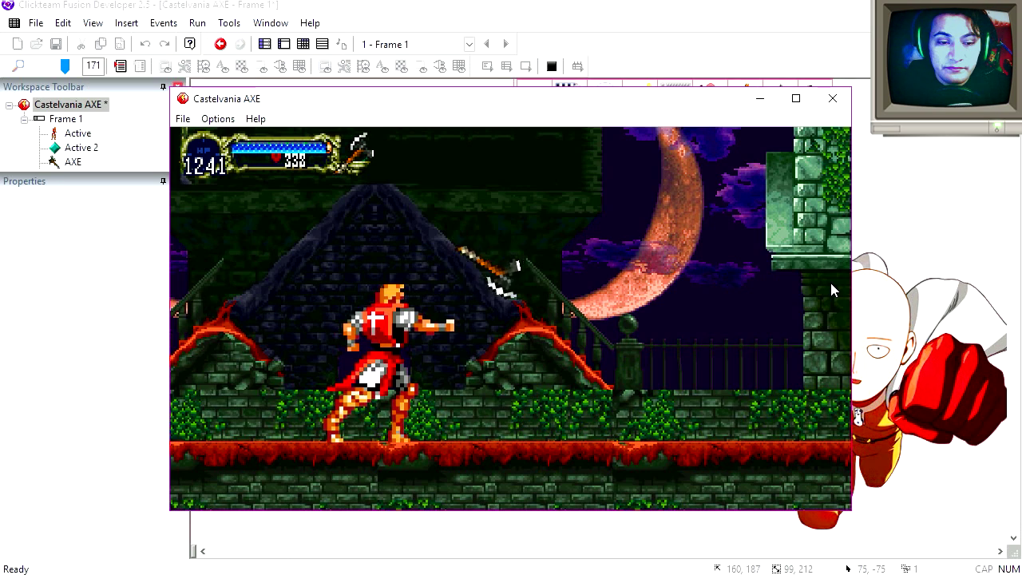
Test the axe throw in the preview, then lower the frame threshold to 2.
{"action": "key", "text": "space"}
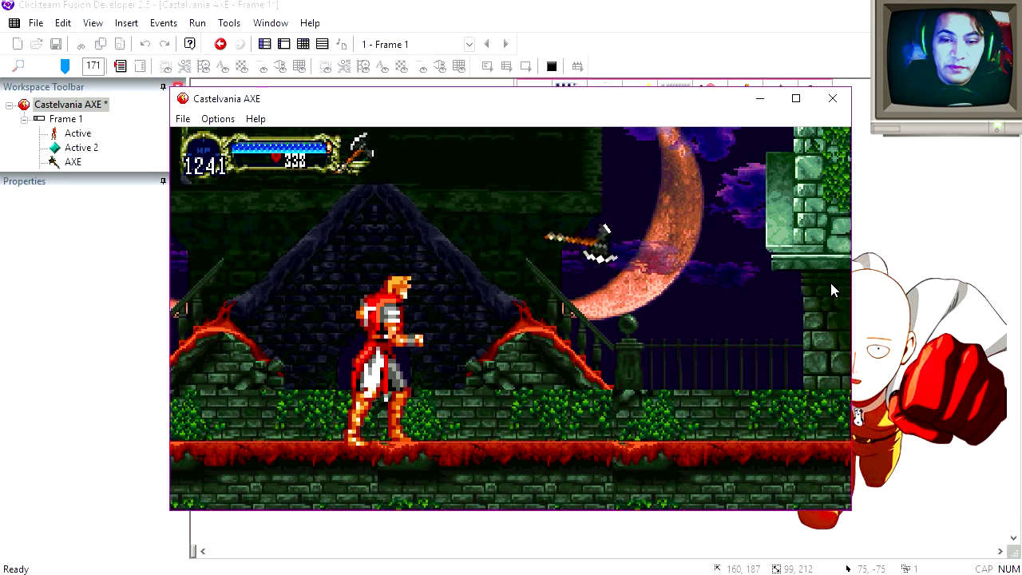
{"action": "left_click", "coordinate": [832, 98]}
{"action": "double_click", "coordinate": [416, 288]}
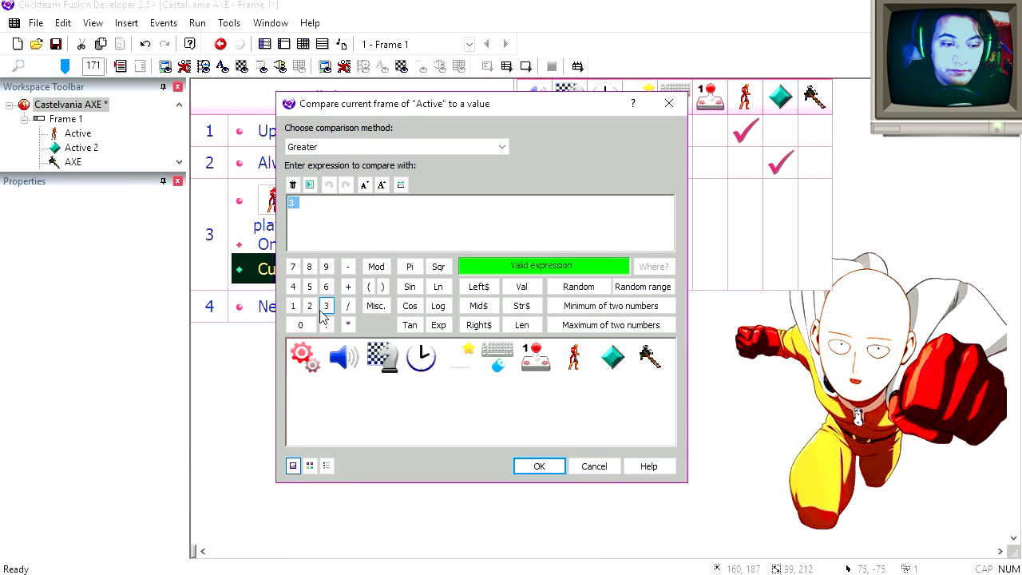
{"action": "left_click", "coordinate": [547, 470]}
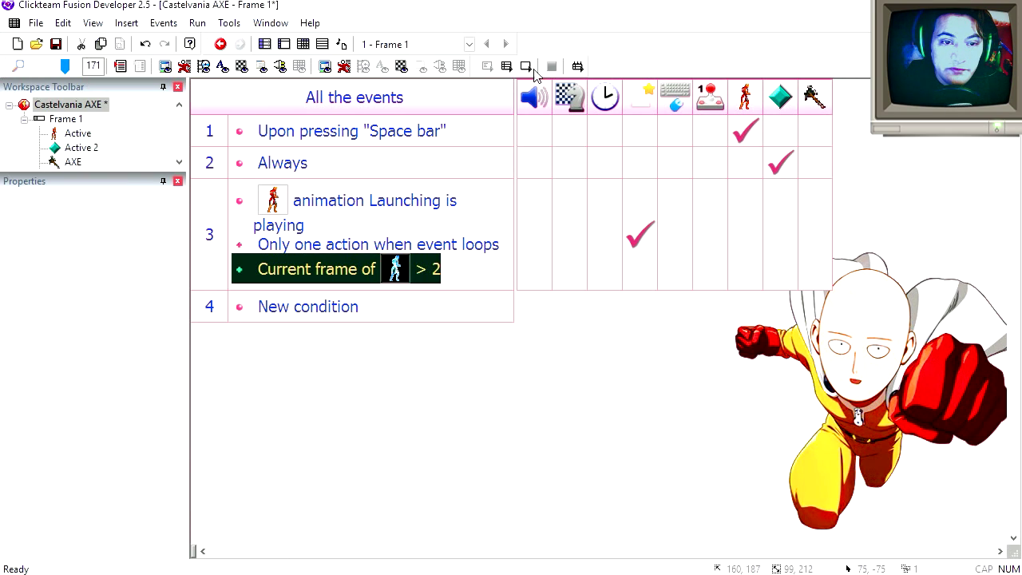
{"action": "left_click", "coordinate": [526, 67]}
{"action": "key", "text": "space"}
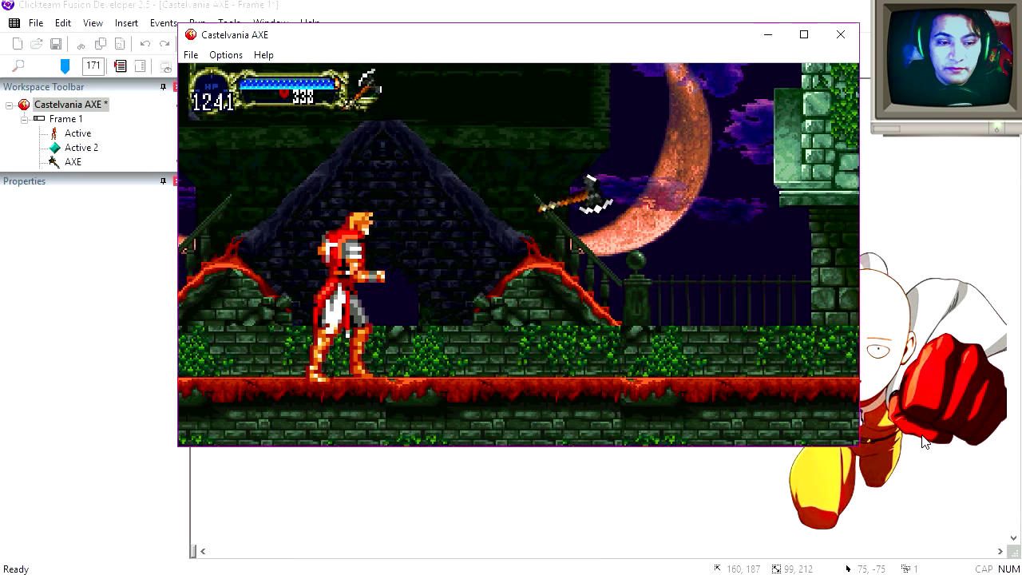
{"action": "key", "text": "Right"}
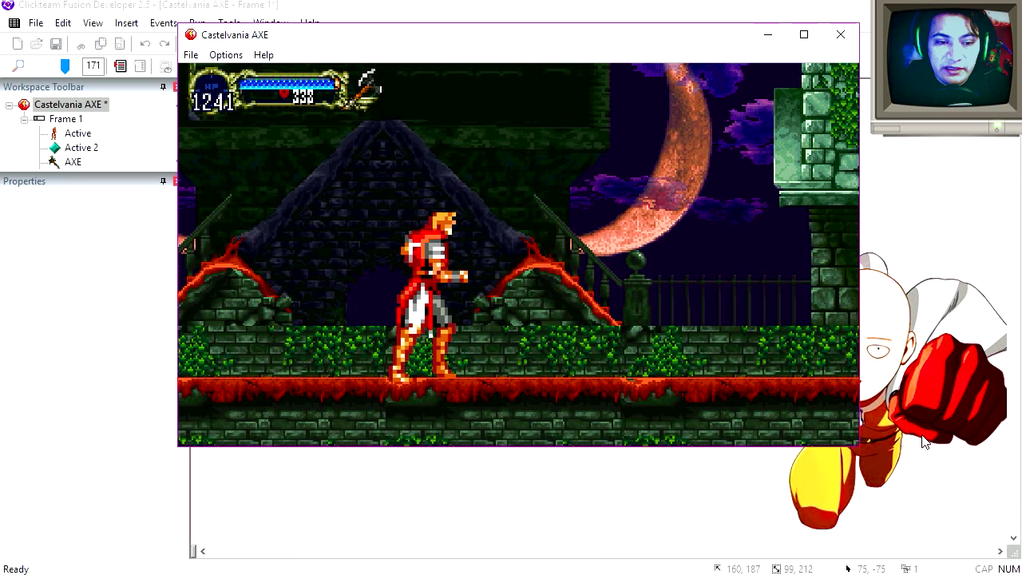
{"action": "key", "text": "space"}
{"action": "key", "text": "Right"}
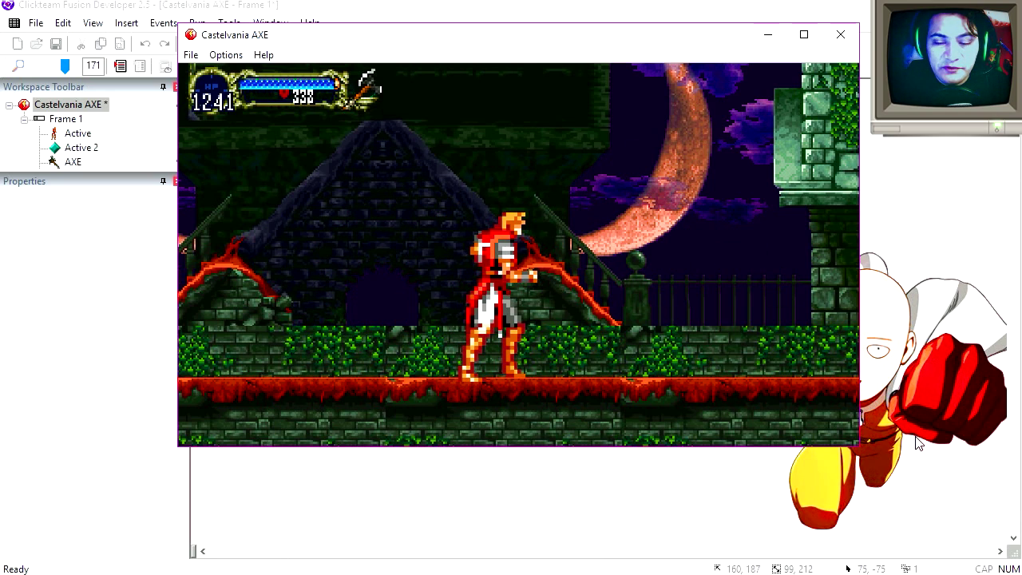
{"action": "key", "text": "Left"}
{"action": "key", "text": "space"}
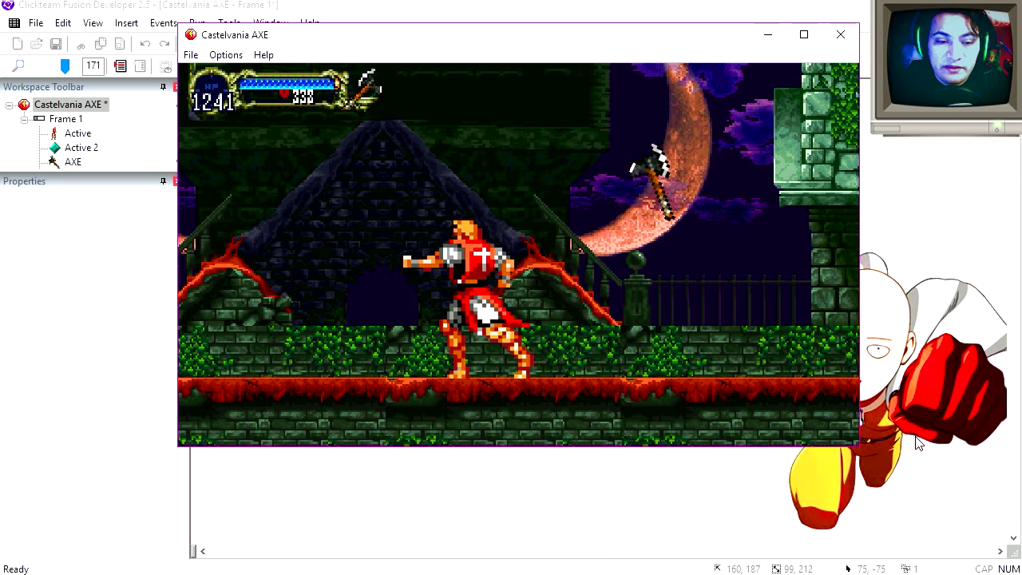
{"action": "key", "text": "space"}
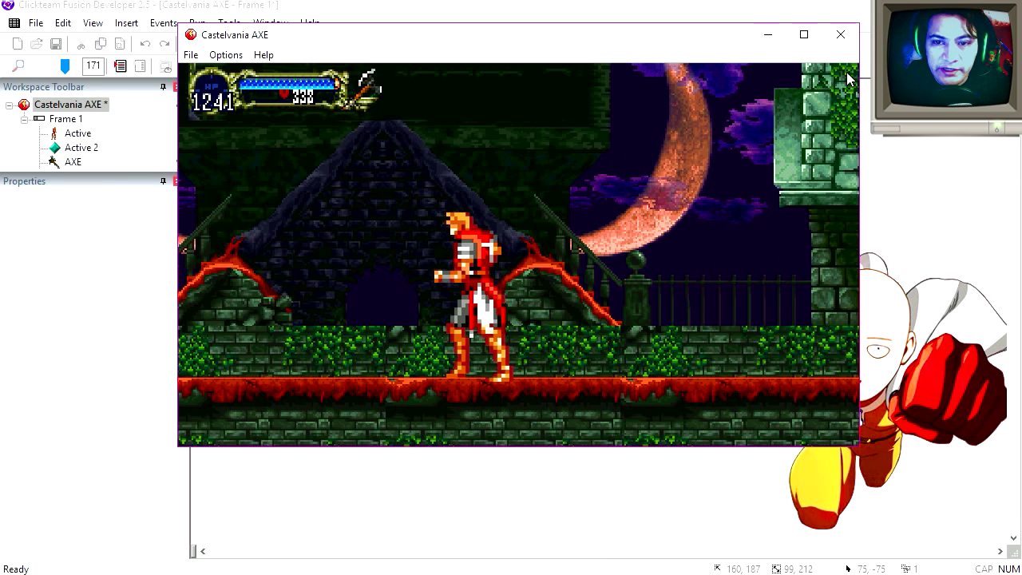
{"action": "key", "text": "alt+F4"}
{"action": "right_click", "coordinate": [344, 272]}
Add an event 3 condition checking that the hero faces right.
{"action": "left_click", "coordinate": [332, 214]}
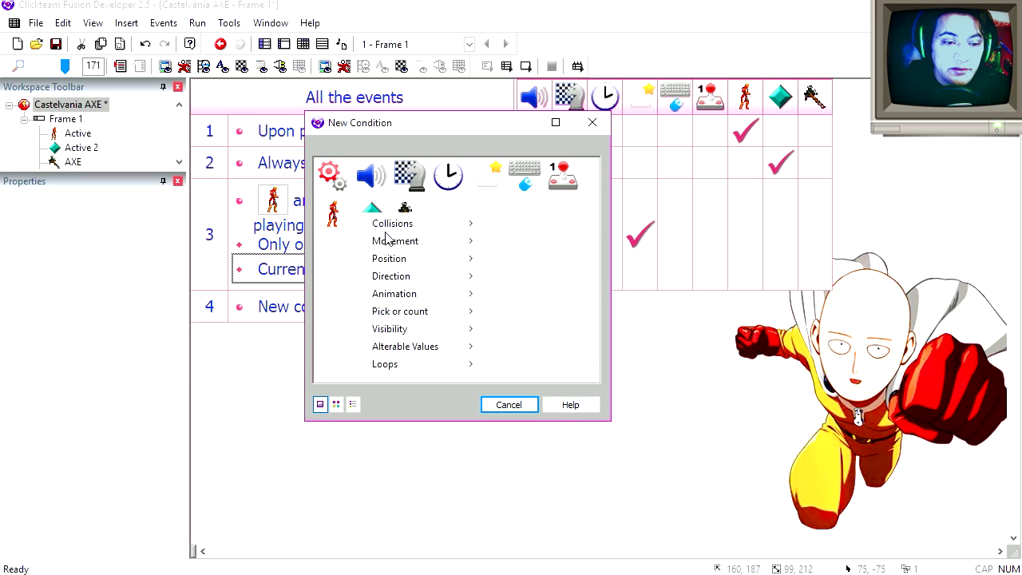
{"action": "left_click", "coordinate": [559, 276]}
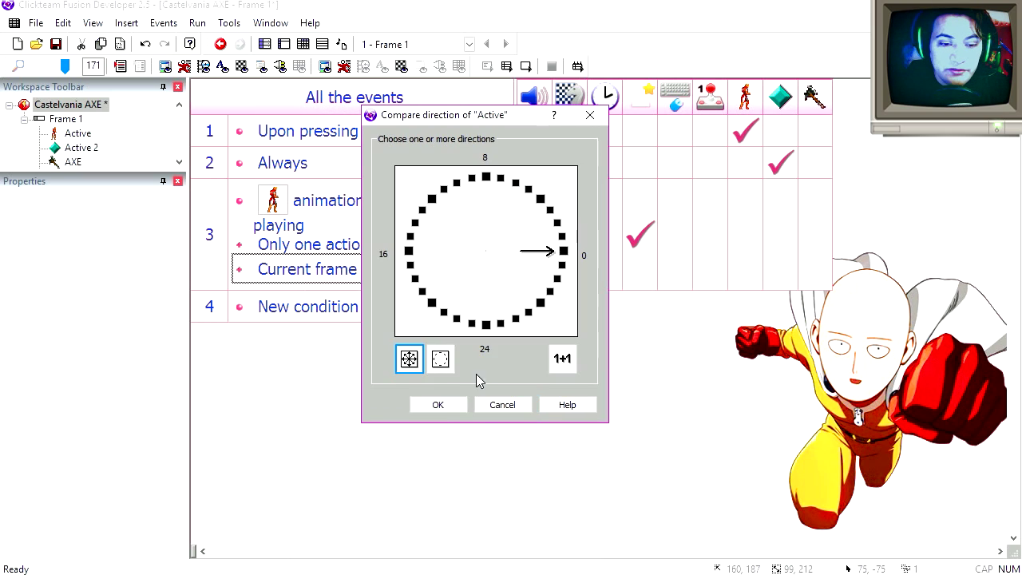
{"action": "left_click", "coordinate": [449, 405]}
Test-run the frame, throwing axes while facing right and left, then close it.
{"action": "key", "text": "F8"}
{"action": "key", "text": "space"}
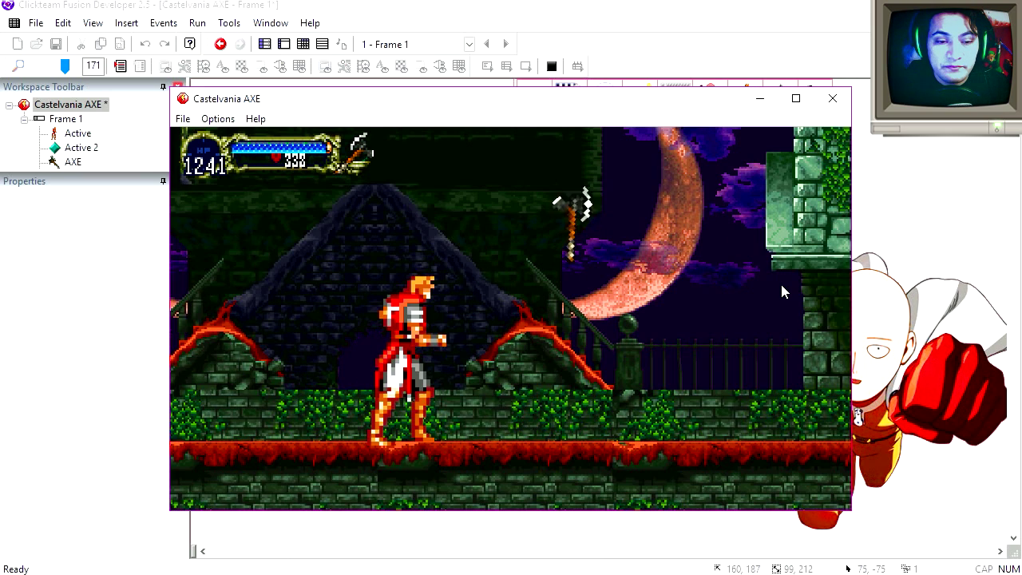
{"action": "key", "text": "Right"}
{"action": "key", "text": "space"}
{"action": "key", "text": "Left"}
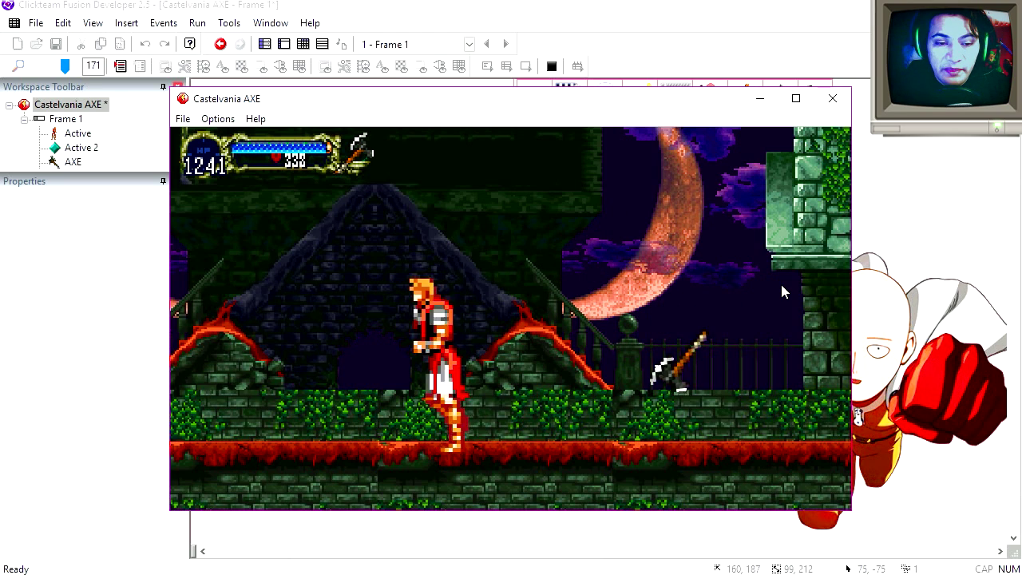
{"action": "key", "text": "space"}
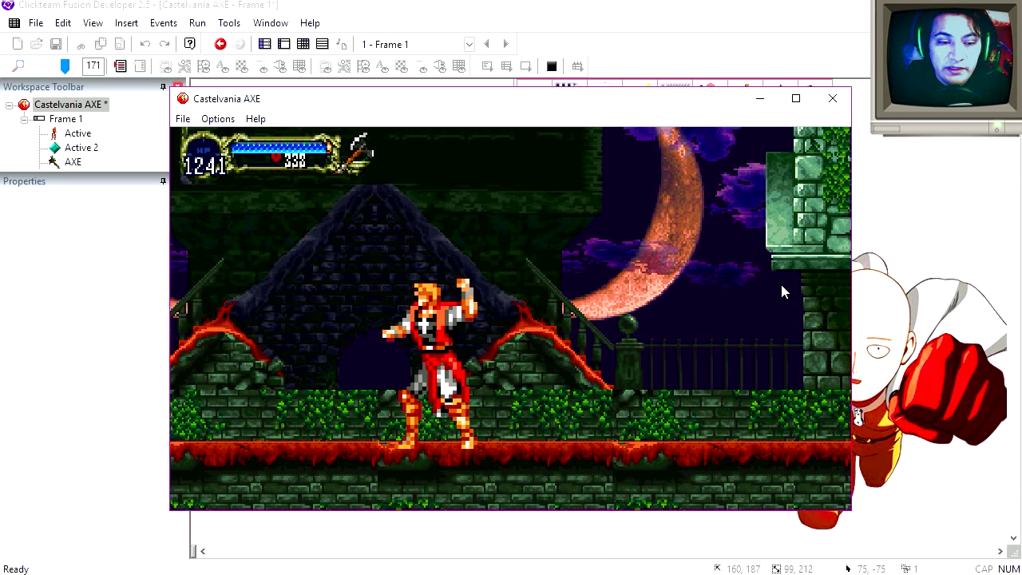
{"action": "key", "text": "alt+F4"}
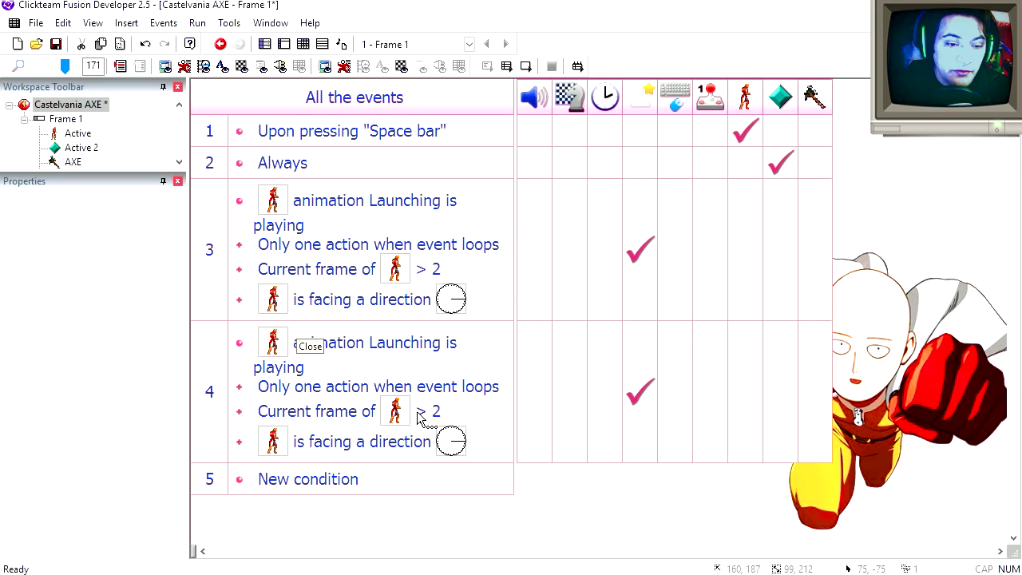
Change event 4's direction check so the hero must face left.
{"action": "scroll", "coordinate": [423, 392], "scroll_direction": "down", "scroll_amount": 2}
{"action": "double_click", "coordinate": [327, 346]}
{"action": "left_click", "coordinate": [416, 249]}
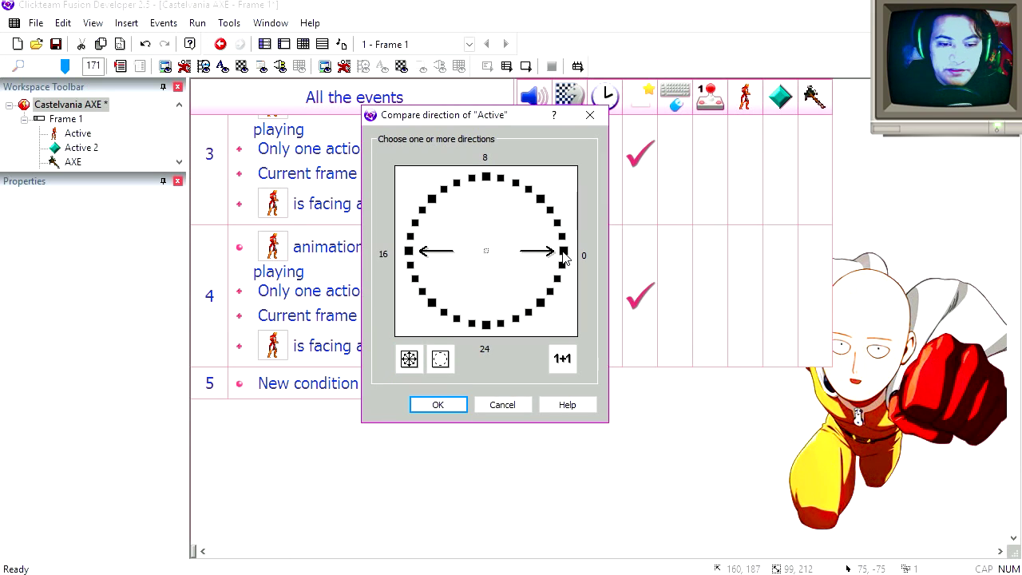
{"action": "key", "text": "Return"}
Change event 4's axe creation position, entering 4 as the new value.
{"action": "right_click", "coordinate": [645, 297]}
{"action": "left_click", "coordinate": [673, 349]}
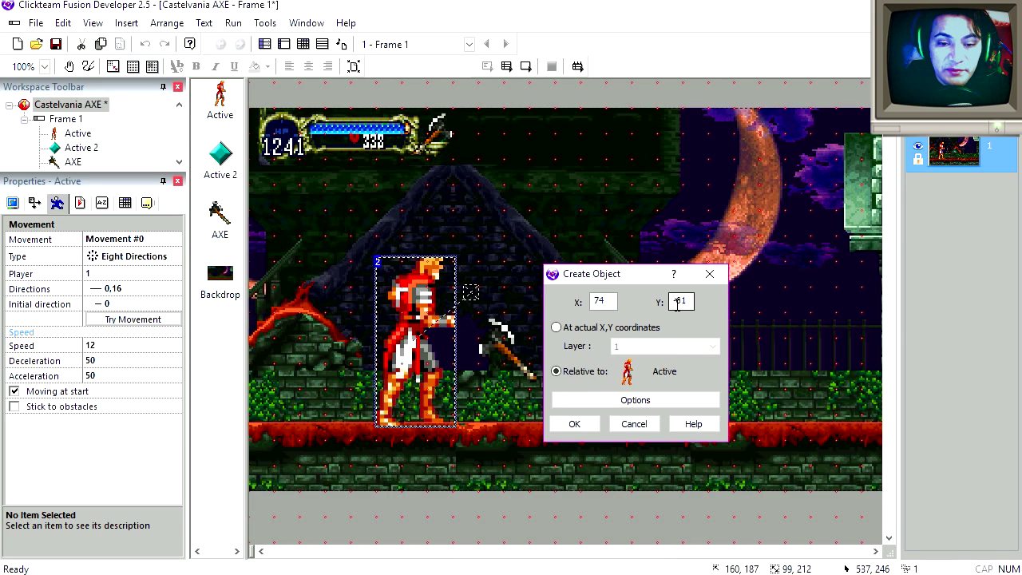
{"action": "type", "text": "4"}
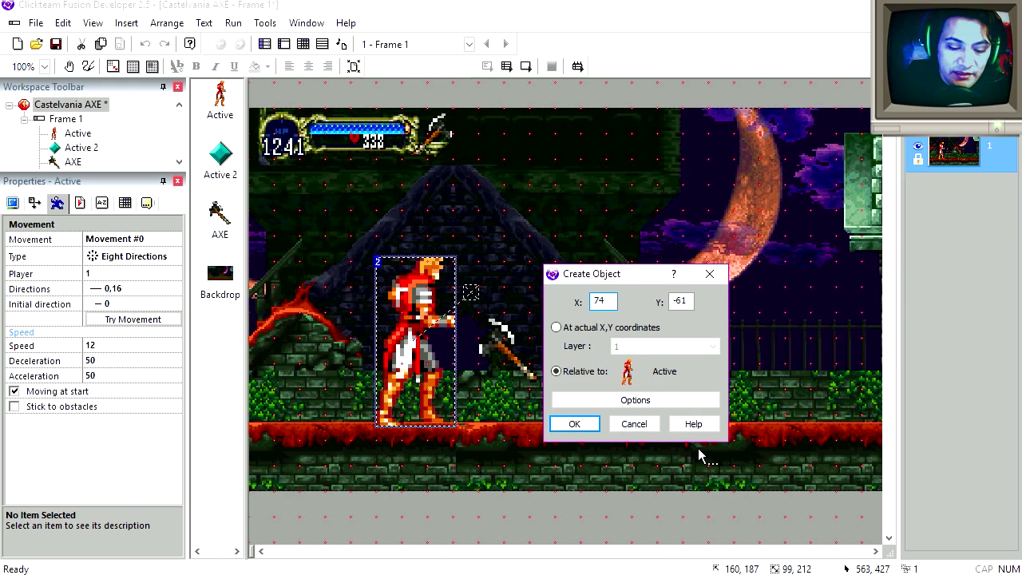
{"action": "key", "text": "Return"}
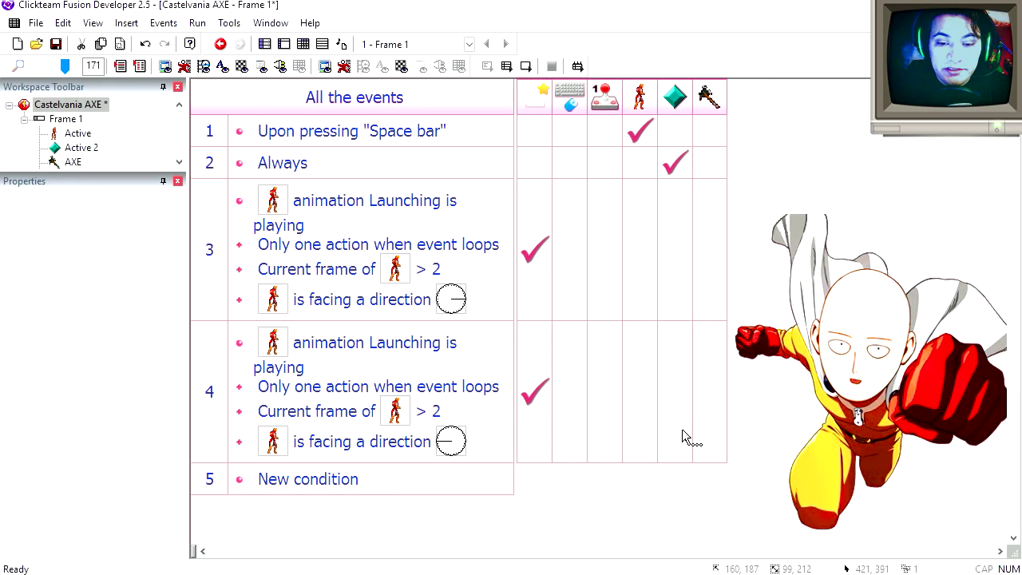
Set event 4's axe to travel up-left instead of right, and test-run the frame.
{"action": "left_click", "coordinate": [723, 435]}
{"action": "left_click", "coordinate": [758, 216]}
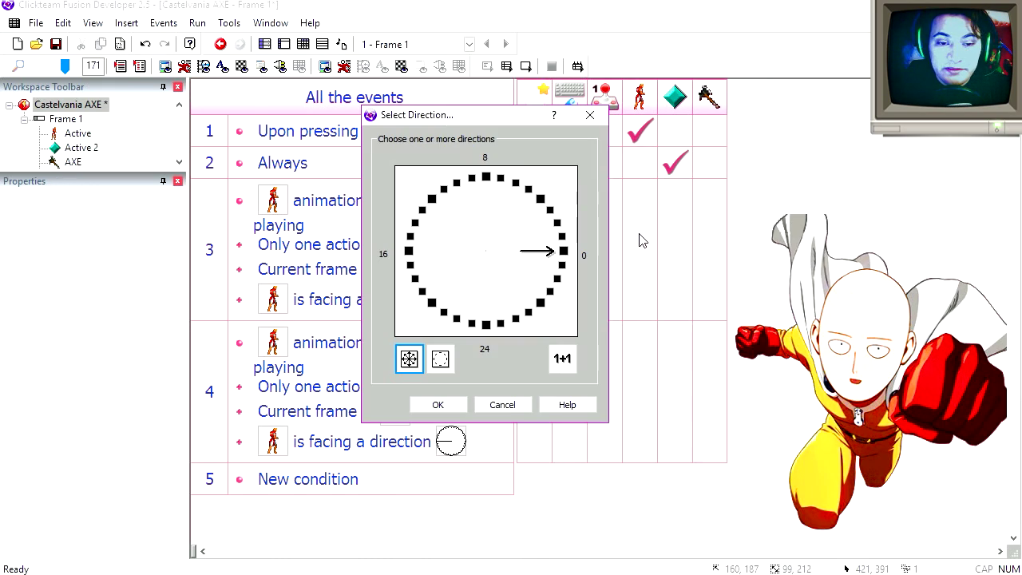
{"action": "left_click", "coordinate": [564, 252]}
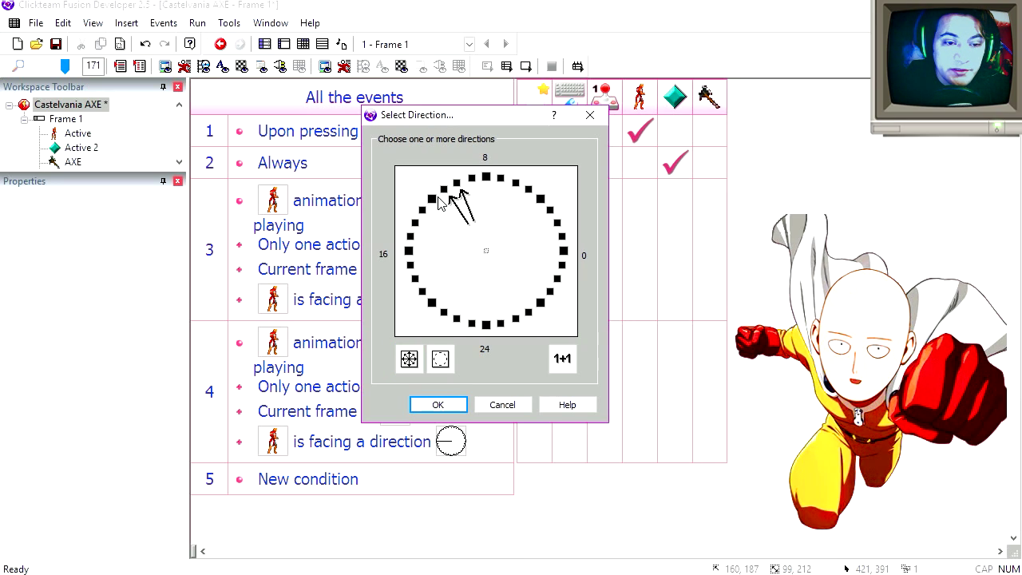
{"action": "key", "text": "Return"}
{"action": "key", "text": "F8"}
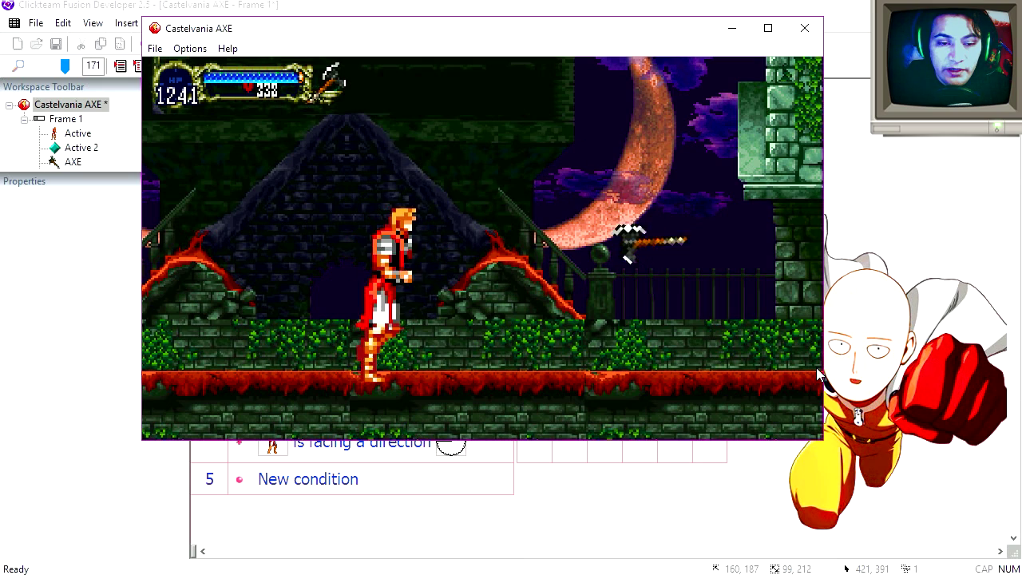
{"action": "key", "text": "Right"}
{"action": "key", "text": "Left"}
{"action": "key", "text": "x"}
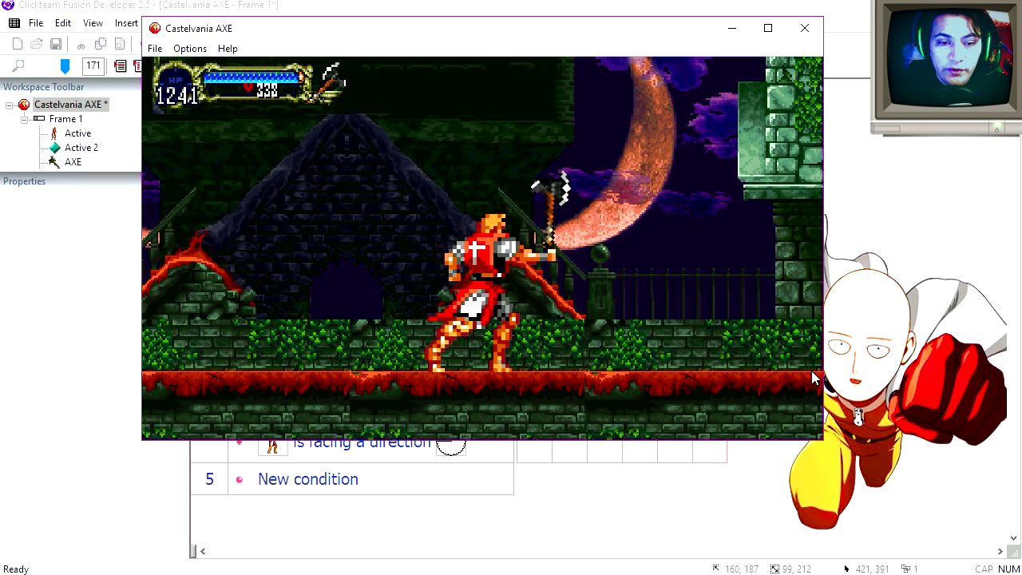
{"action": "key", "text": "Right"}
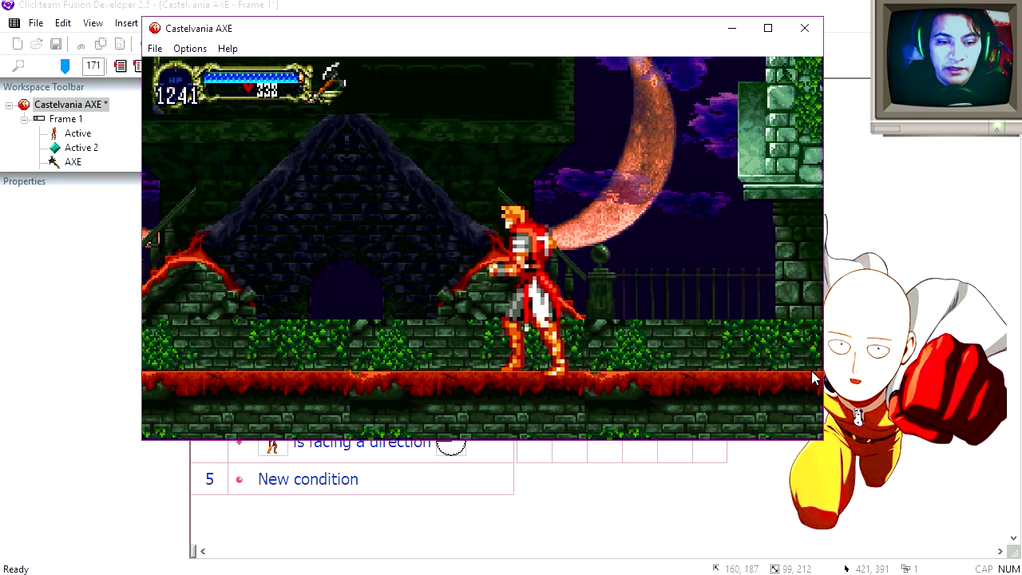
{"action": "key", "text": "x"}
{"action": "key", "text": "x"}
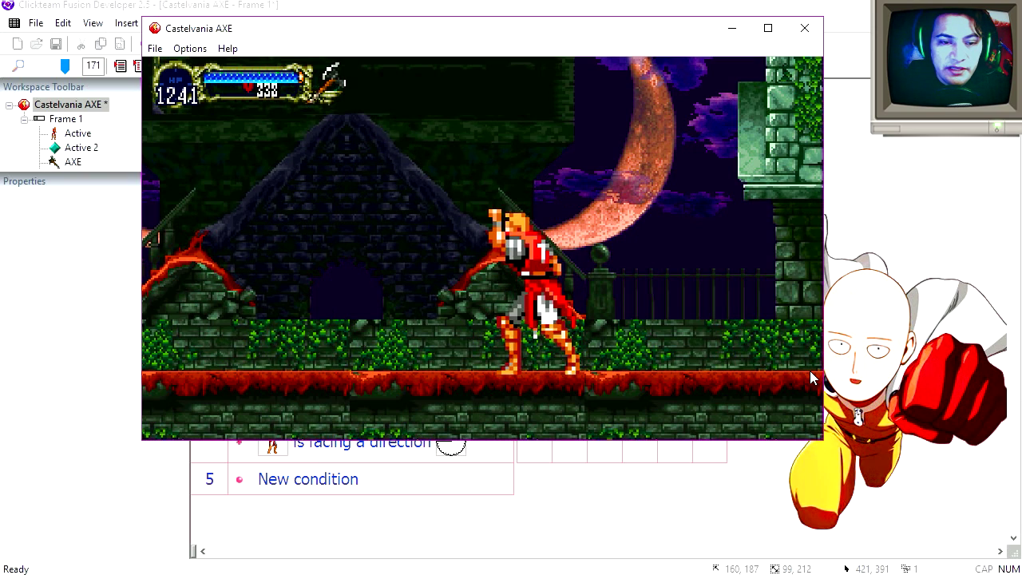
{"action": "key", "text": "x"}
{"action": "key", "text": "Left"}
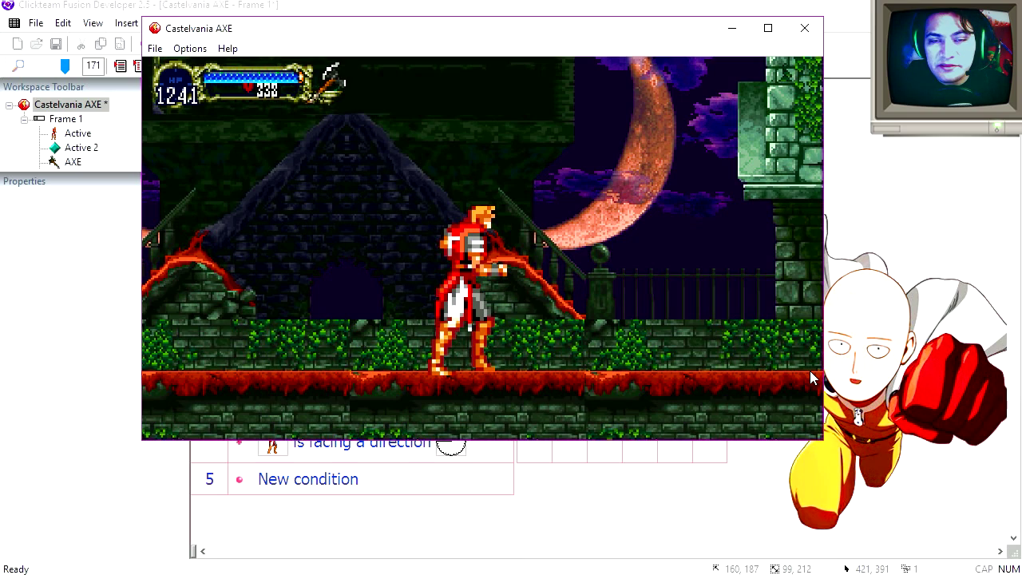